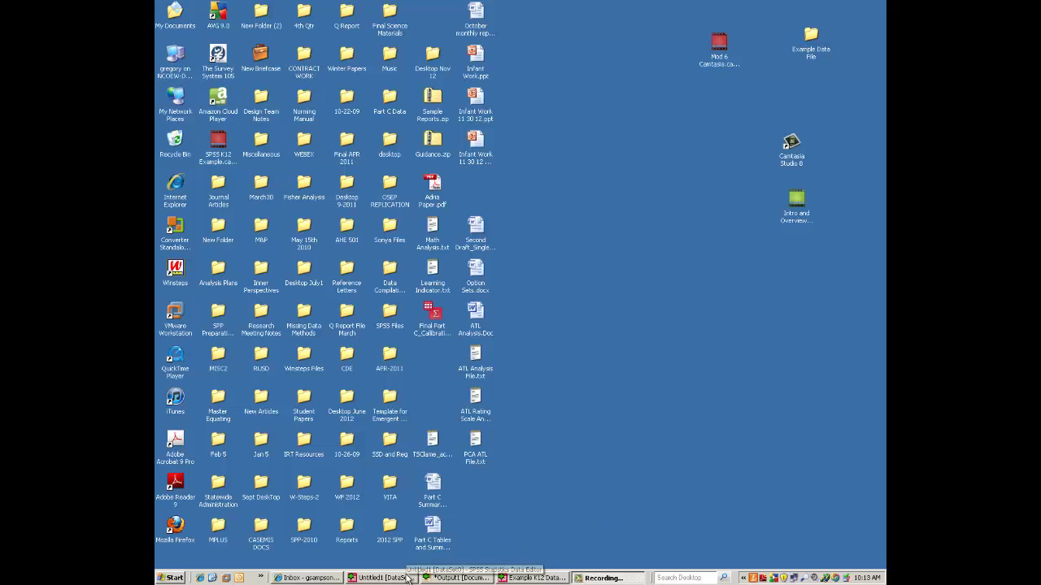
Restore the empty Untitled1 [DataSet0] data editor window from the taskbar
{"action": "left_click", "coordinate": [408, 577]}
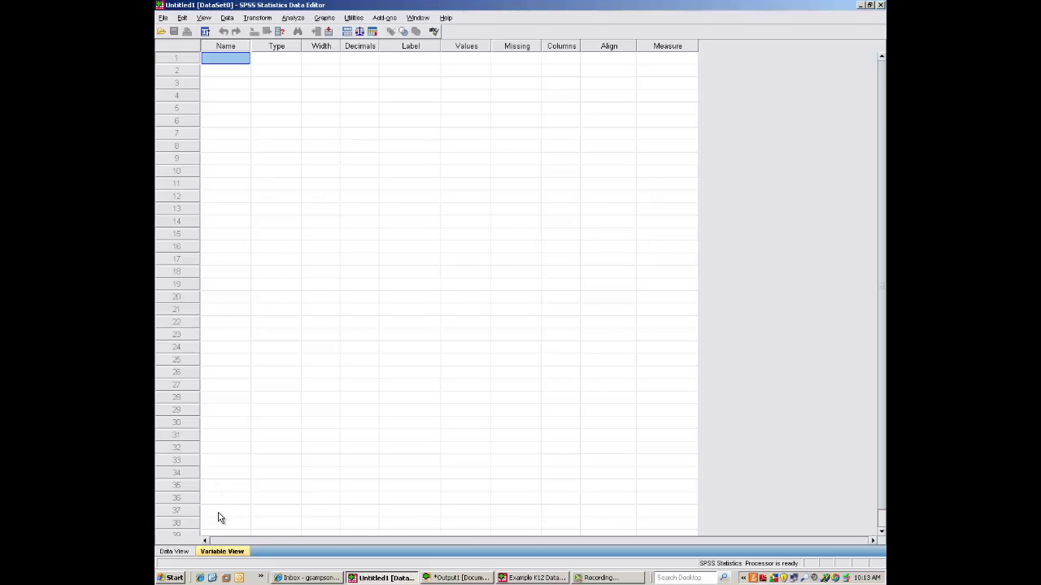
{"action": "left_click", "coordinate": [175, 579]}
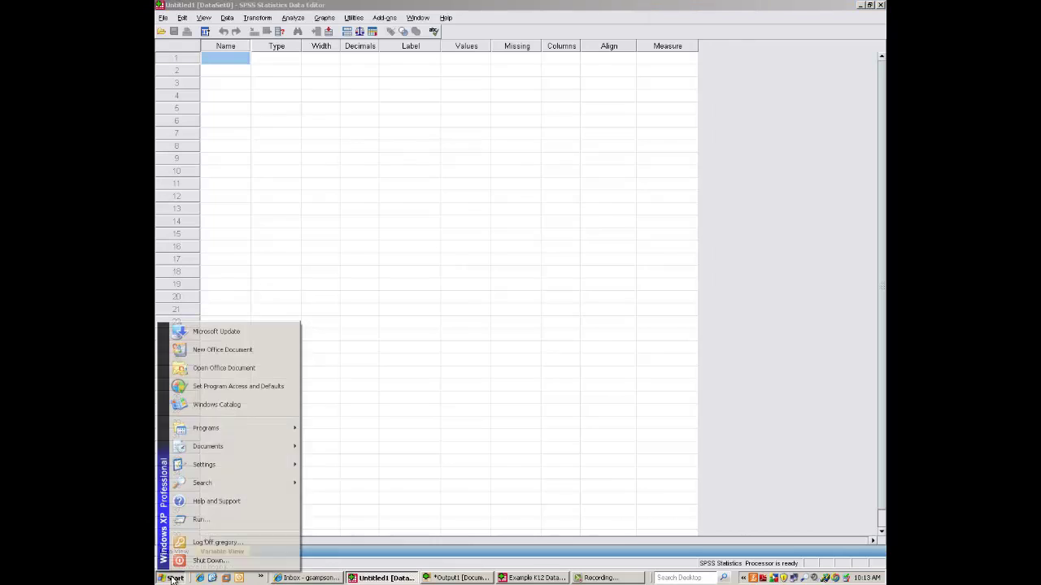
{"action": "mouse_move", "coordinate": [208, 435]}
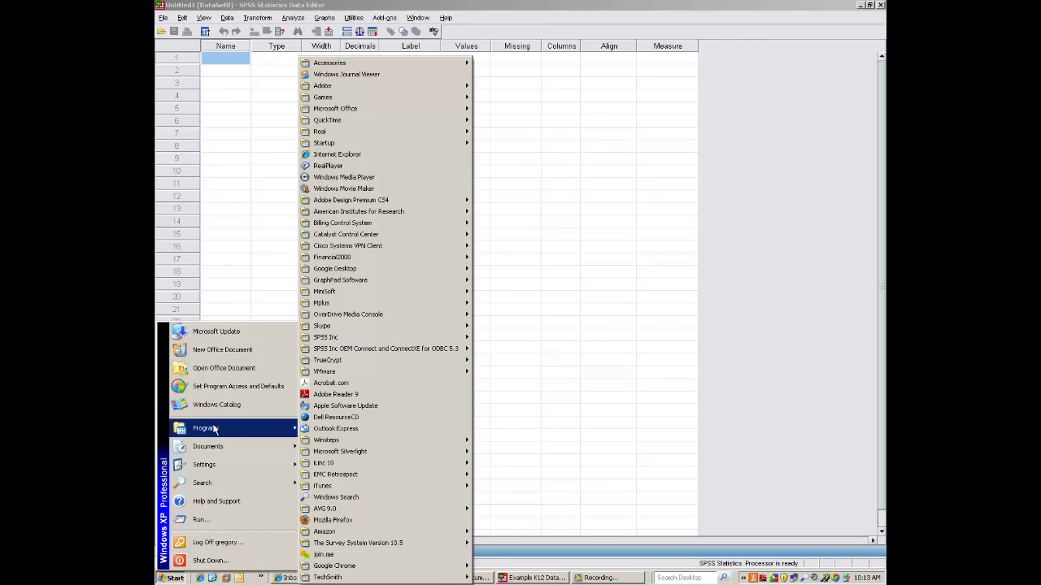
{"action": "mouse_move", "coordinate": [336, 340]}
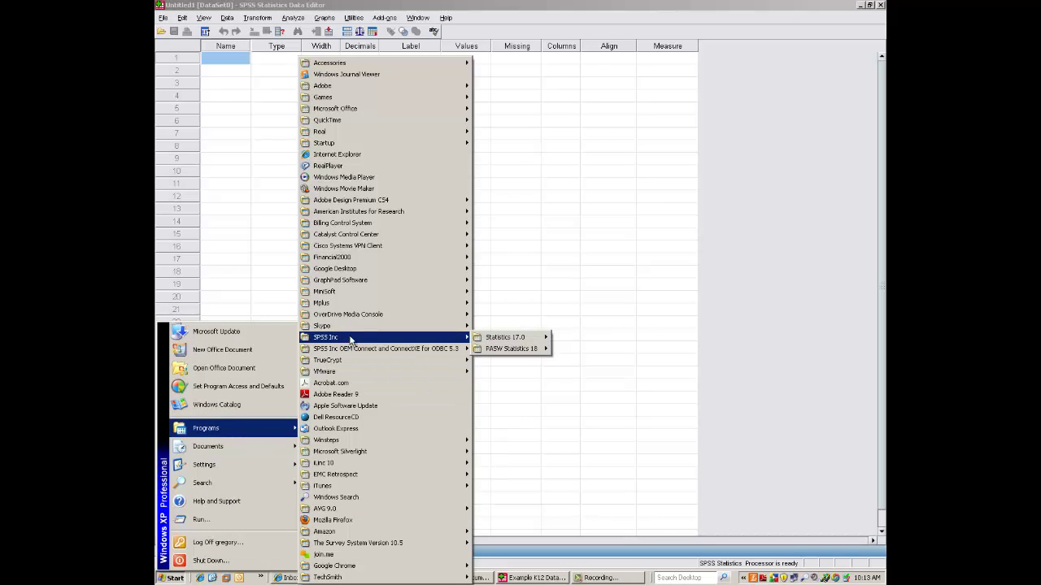
{"action": "mouse_move", "coordinate": [493, 342]}
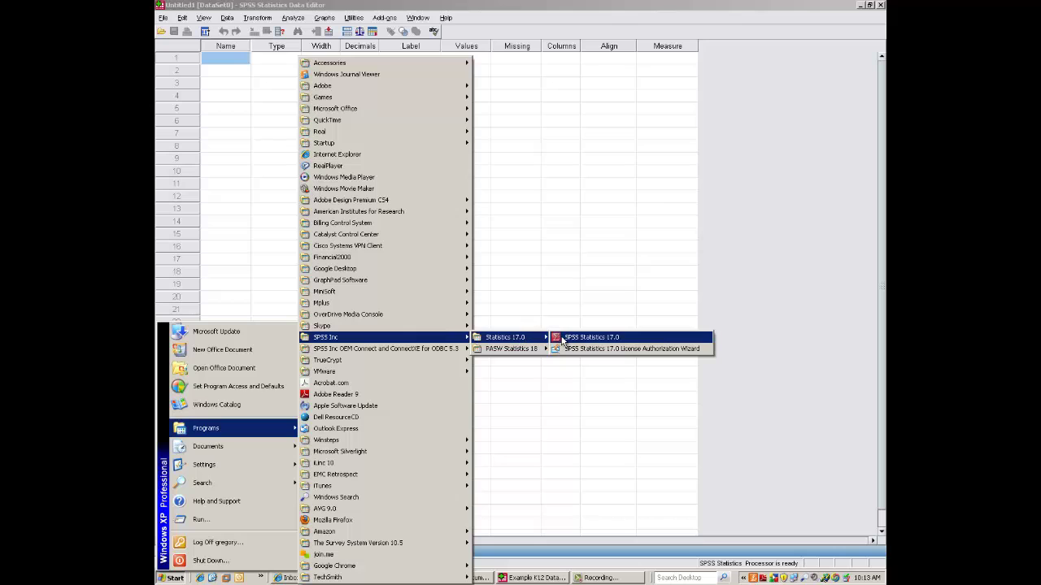
{"action": "left_click", "coordinate": [563, 338]}
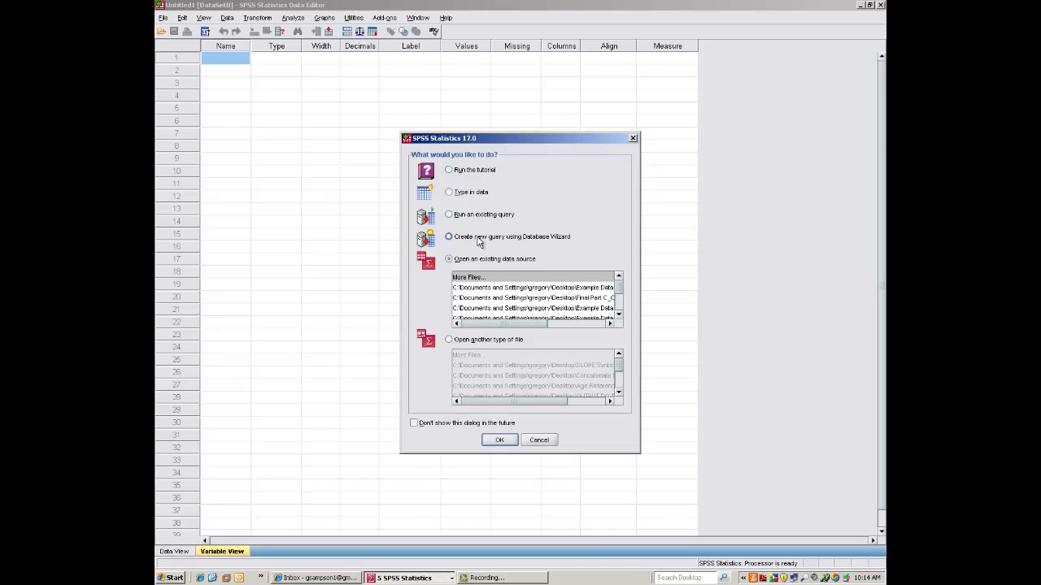
Dismiss the startup dialog and point the Open Data dialog's Look in at the Desktop
{"action": "left_click", "coordinate": [539, 440]}
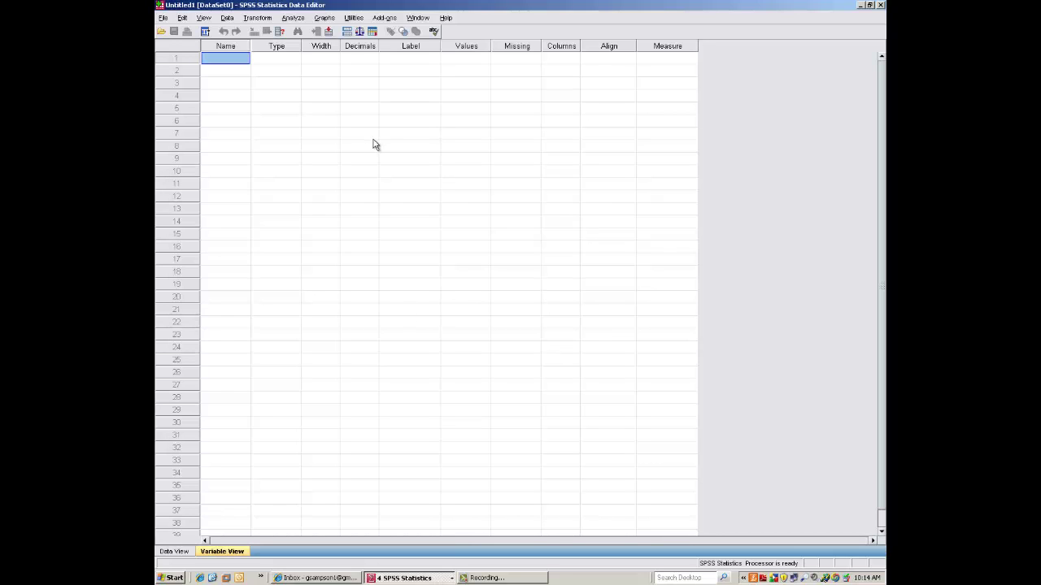
{"action": "left_click", "coordinate": [163, 18]}
{"action": "mouse_move", "coordinate": [177, 45]}
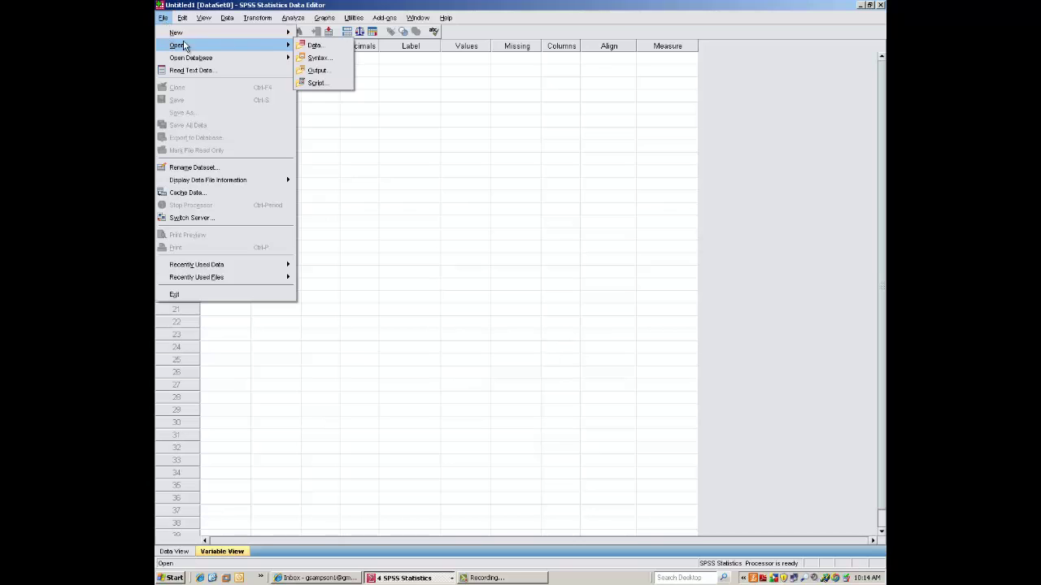
{"action": "left_click", "coordinate": [315, 46]}
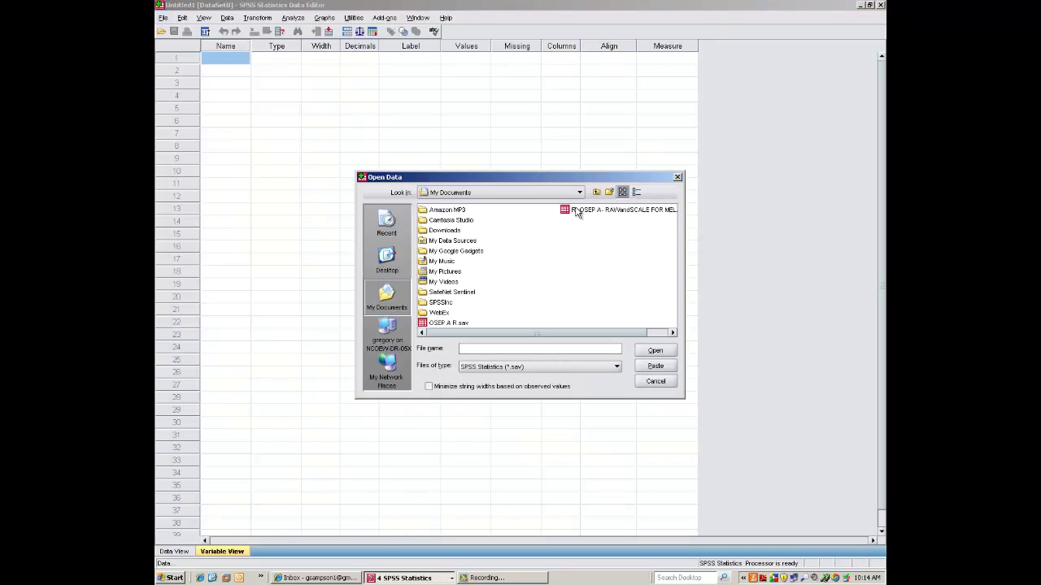
{"action": "left_click", "coordinate": [549, 195]}
{"action": "scroll", "coordinate": [488, 211], "scroll_direction": "up", "scroll_amount": 1}
{"action": "left_click", "coordinate": [483, 207]}
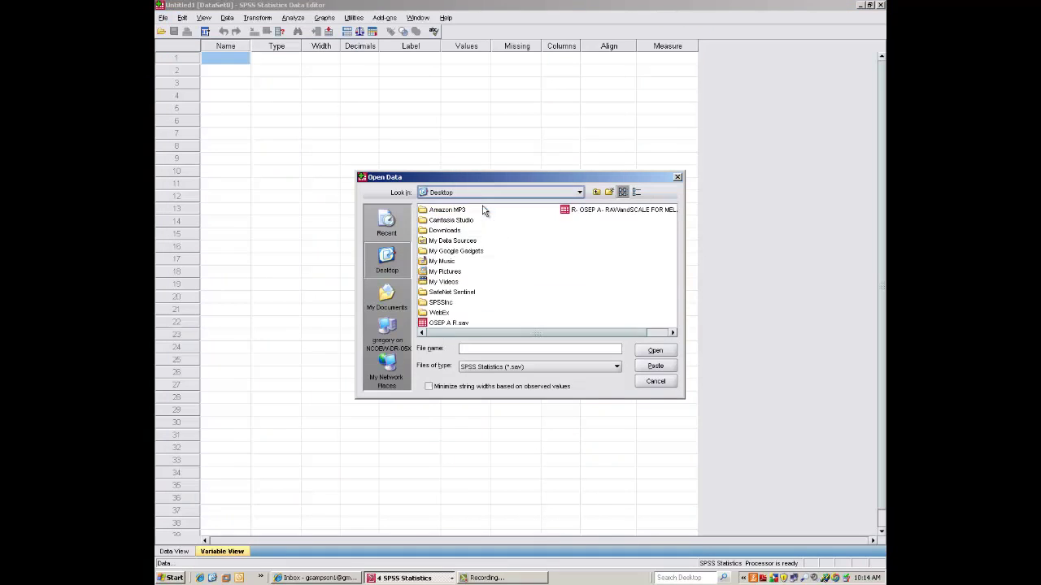
Open Example K12 Data File UNE.sav from the Example Data File folder
{"action": "mouse_move", "coordinate": [476, 335]}
{"action": "left_mouse_down"}
{"action": "mouse_move", "coordinate": [651, 339]}
{"action": "mouse_move", "coordinate": [468, 342]}
{"action": "mouse_move", "coordinate": [491, 341]}
{"action": "left_mouse_up"}
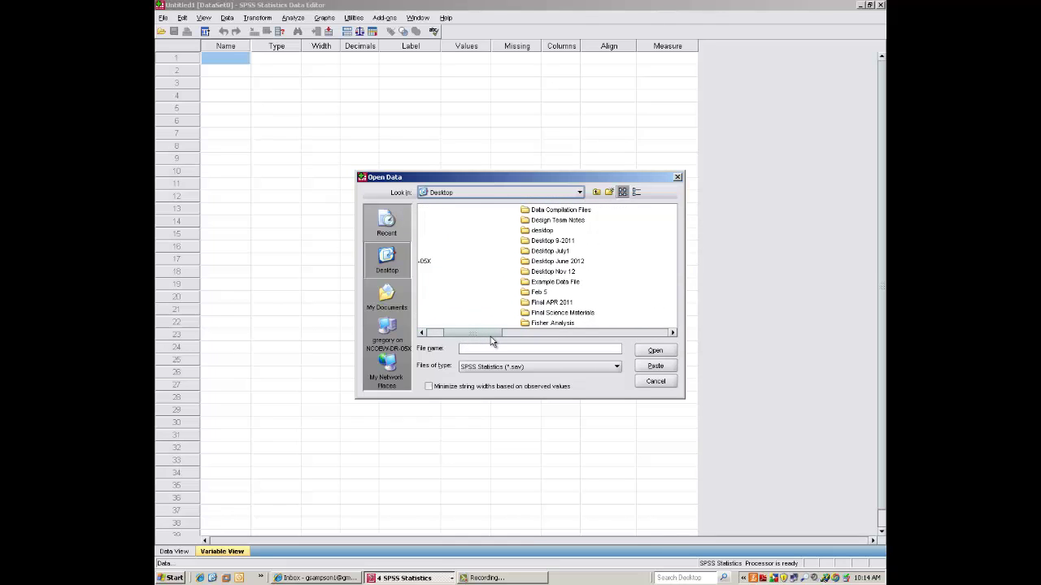
{"action": "double_click", "coordinate": [549, 282]}
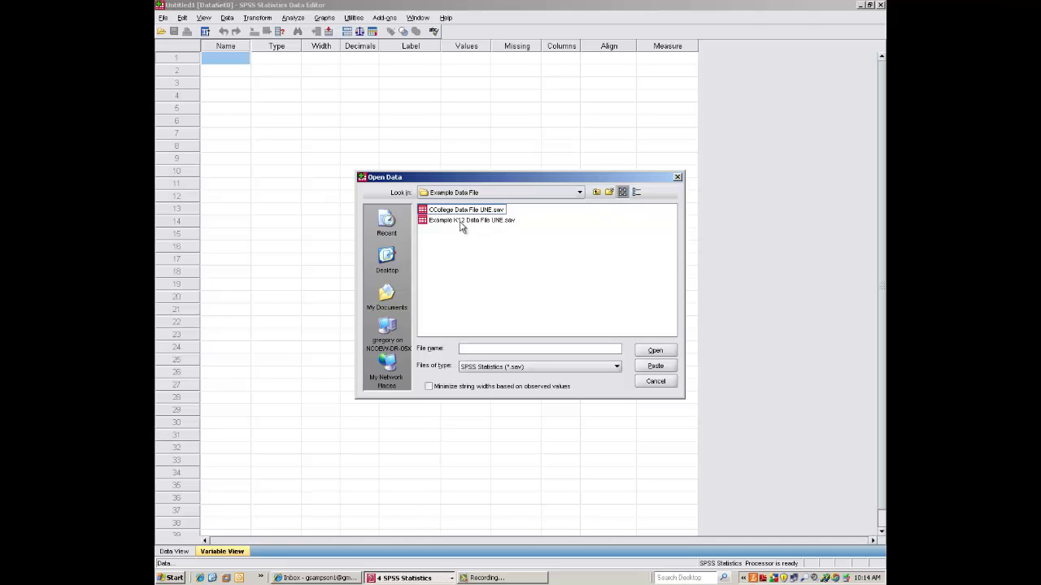
{"action": "left_click", "coordinate": [460, 223]}
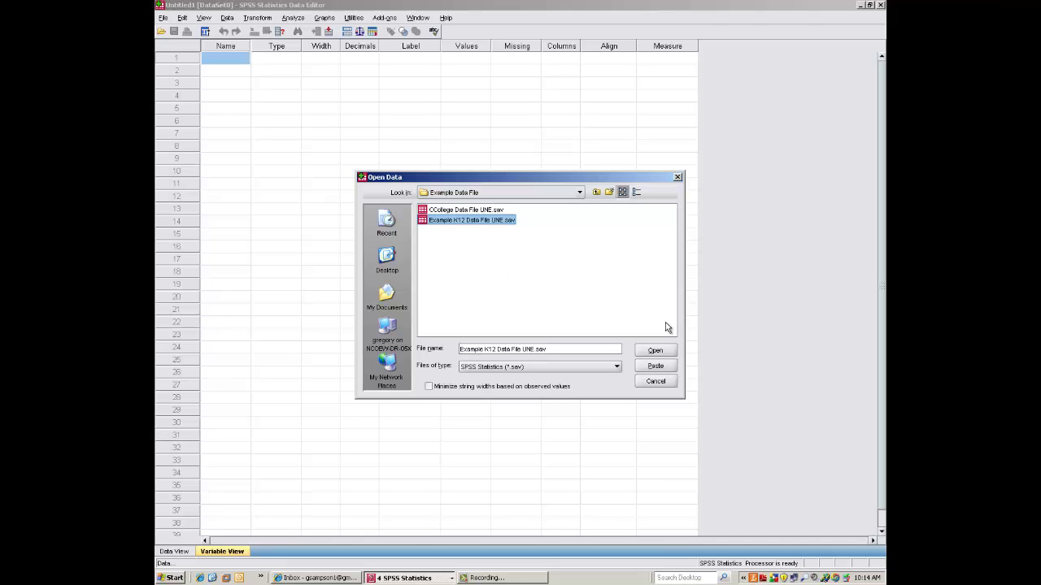
{"action": "left_click", "coordinate": [667, 352]}
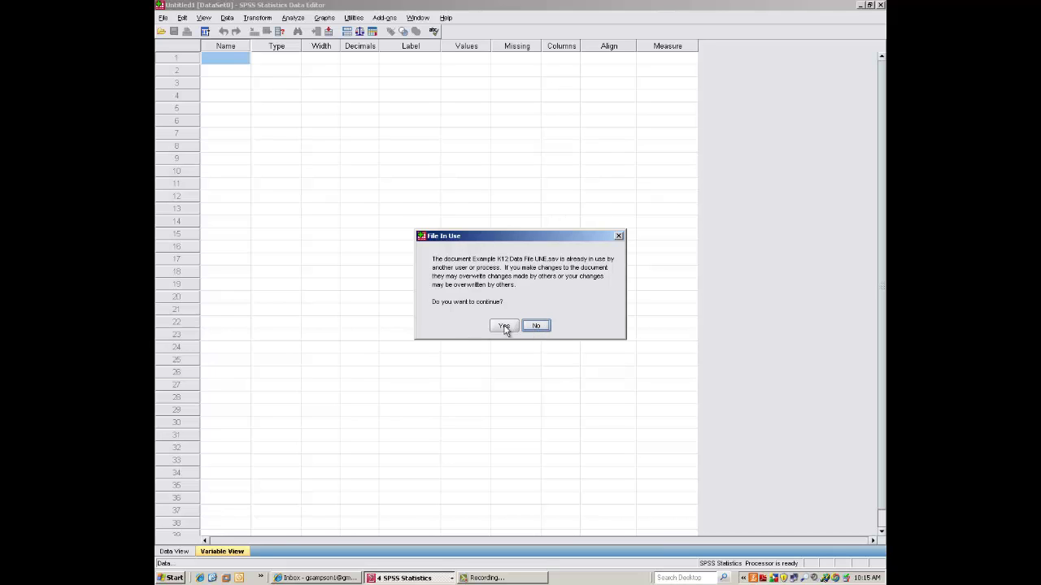
Confirm opening the in-use K12 file, view its data grid, then the Output1 log
{"action": "left_click", "coordinate": [503, 326]}
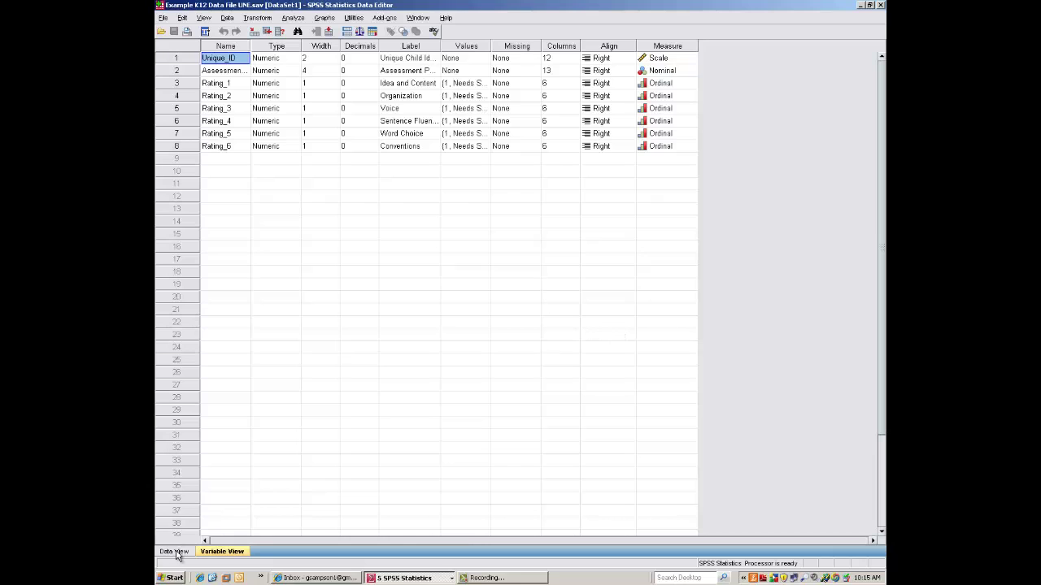
{"action": "left_click", "coordinate": [176, 552]}
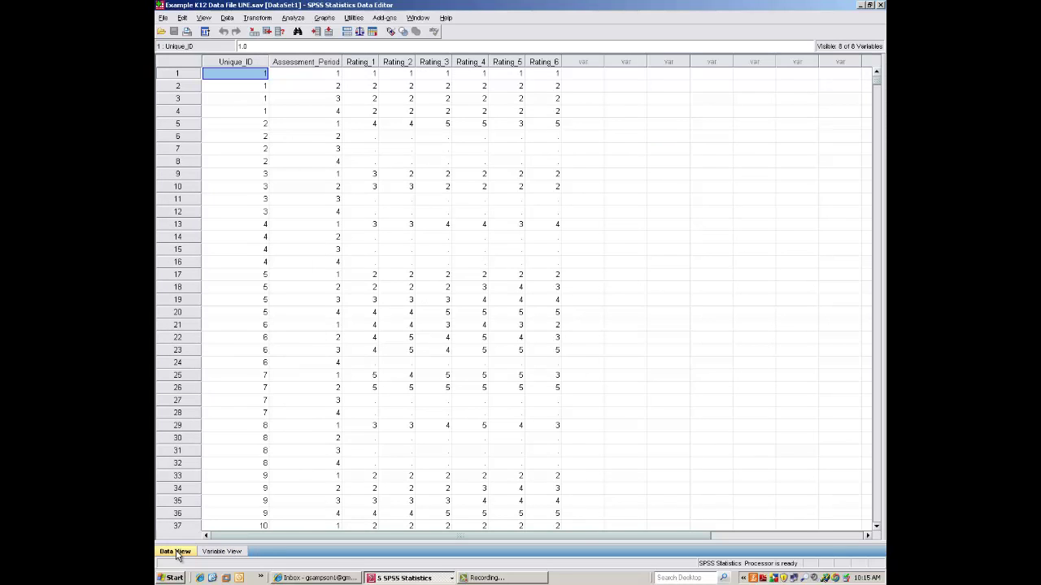
{"action": "left_click", "coordinate": [430, 576]}
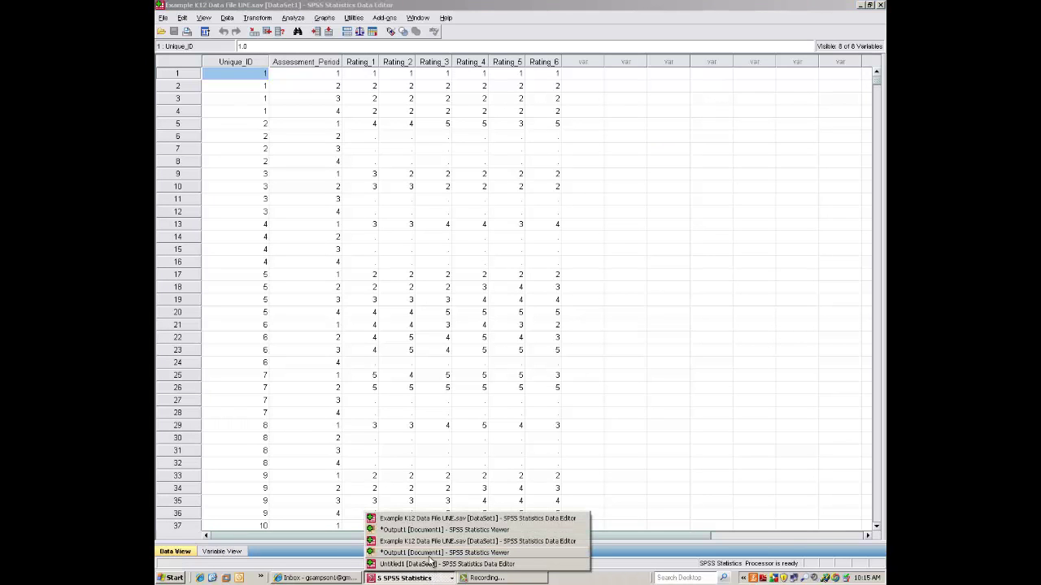
{"action": "left_click", "coordinate": [431, 555]}
Switch back to the empty Untitled1 data editor via the taskbar window list
{"action": "left_click", "coordinate": [427, 578]}
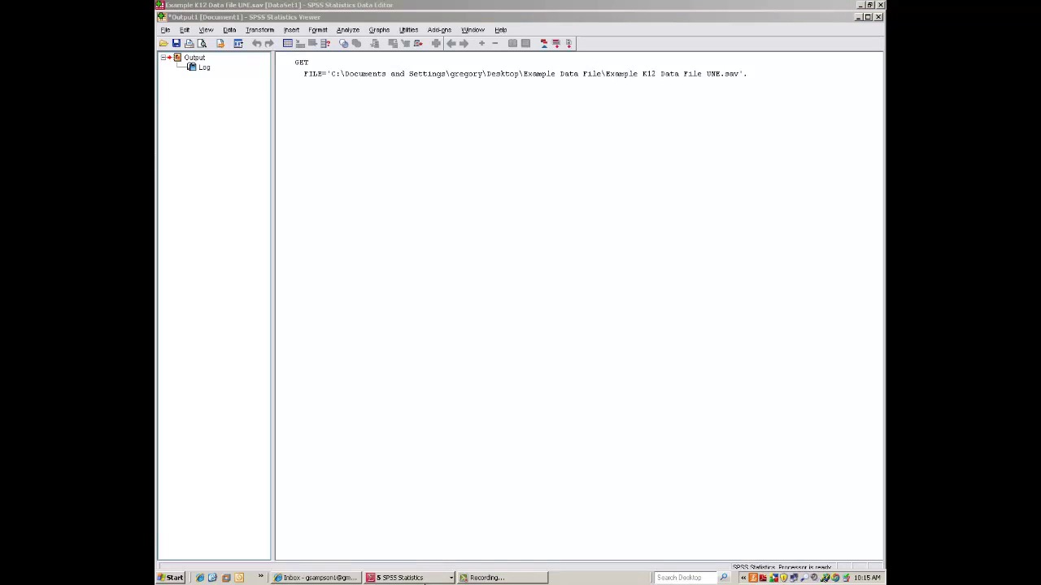
{"action": "left_click", "coordinate": [426, 564]}
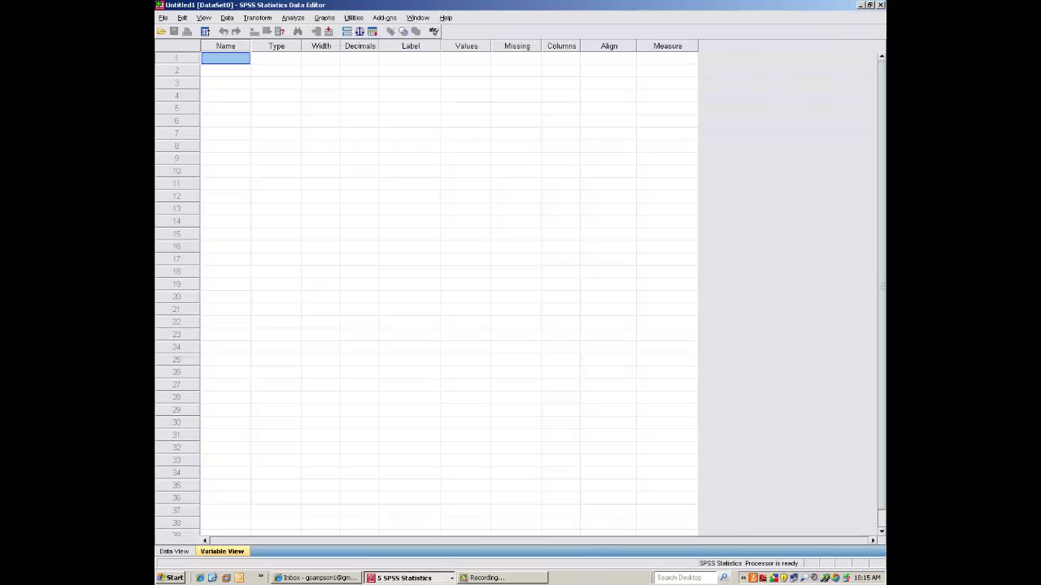
{"action": "left_click", "coordinate": [410, 580]}
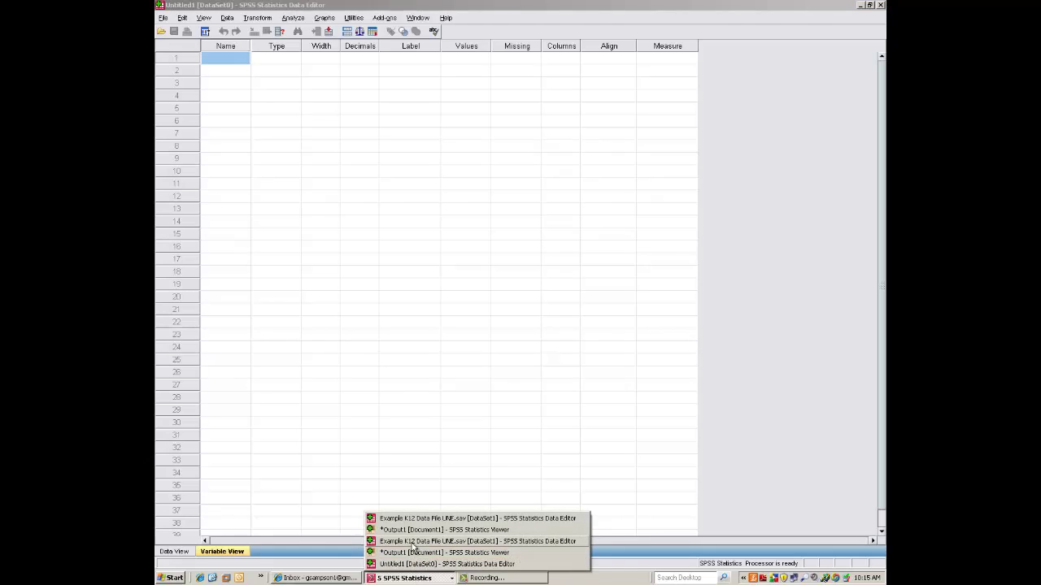
Bring the K12 editor forward and widen Values to show labels like '1, Needs Significant Intervention'
{"action": "left_click", "coordinate": [414, 542]}
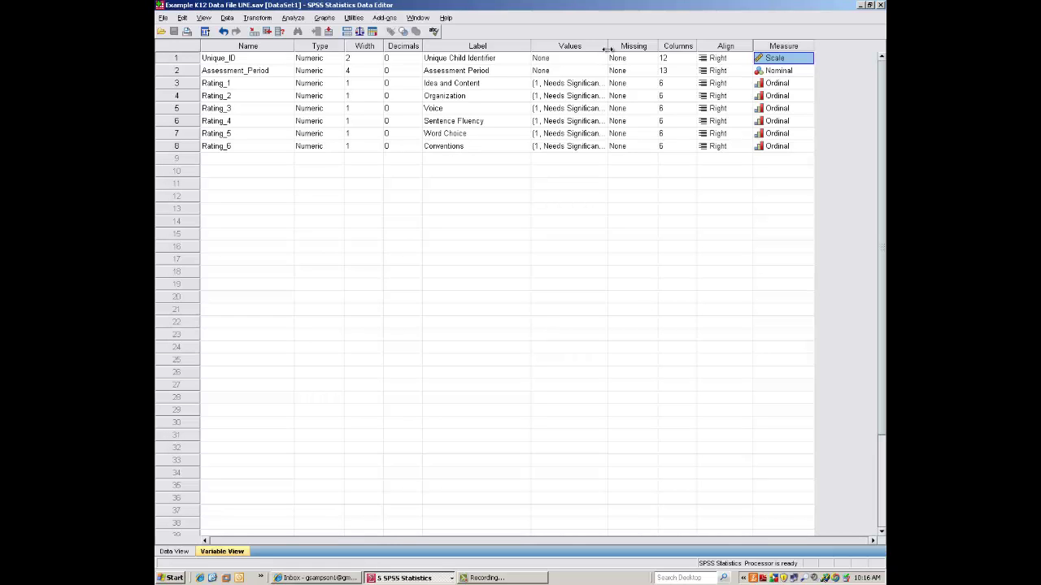
{"action": "left_click_drag", "start_coordinate": [607, 47], "coordinate": [703, 47]}
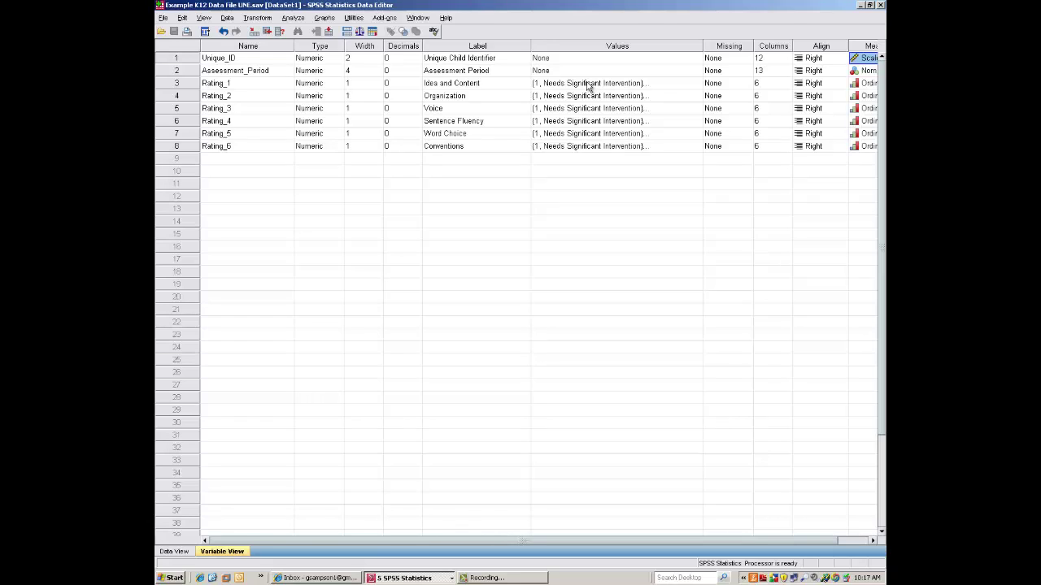
{"action": "left_click", "coordinate": [685, 90]}
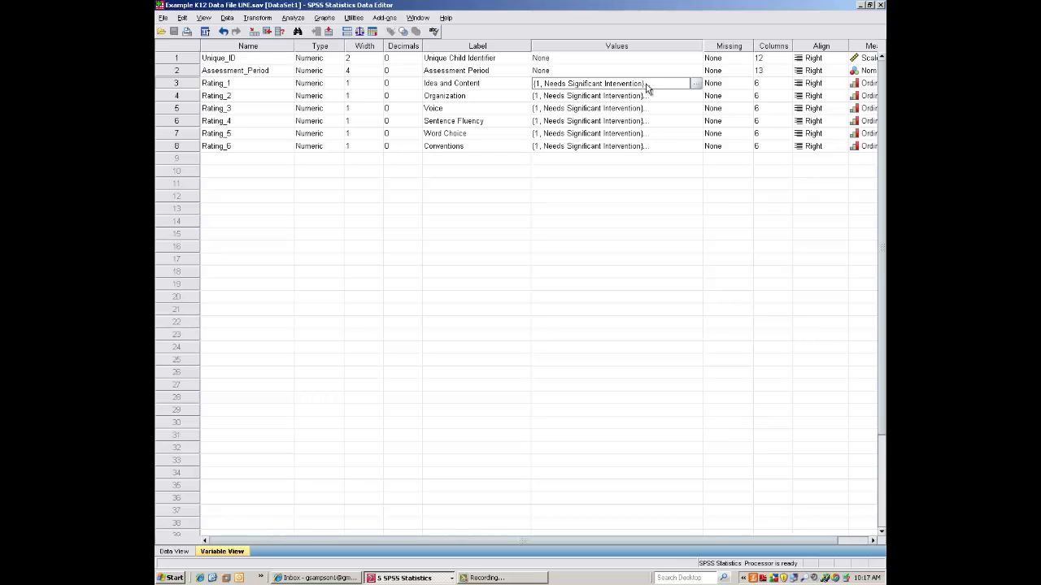
{"action": "left_click", "coordinate": [661, 98]}
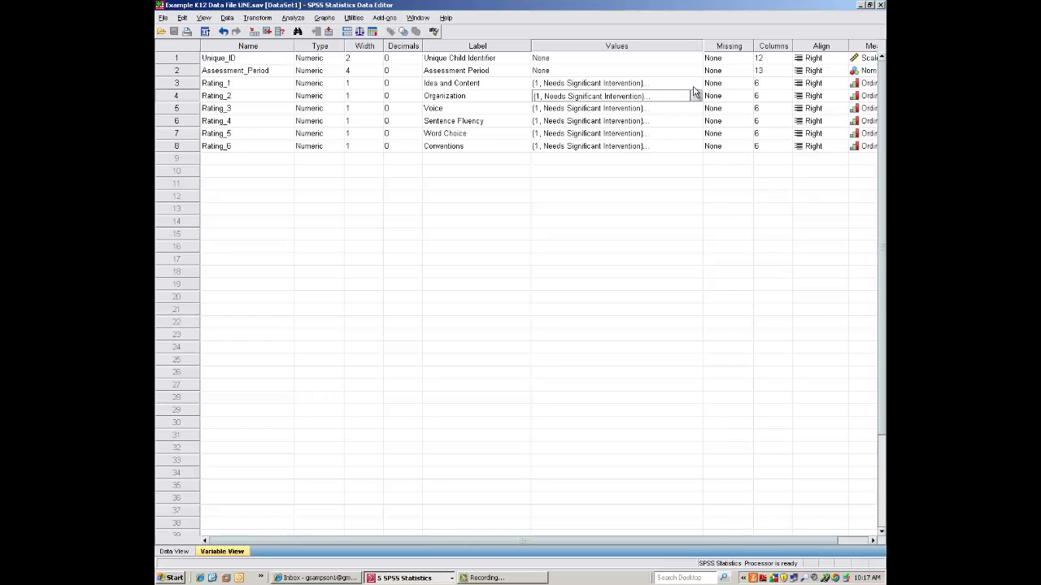
{"action": "left_click", "coordinate": [674, 85]}
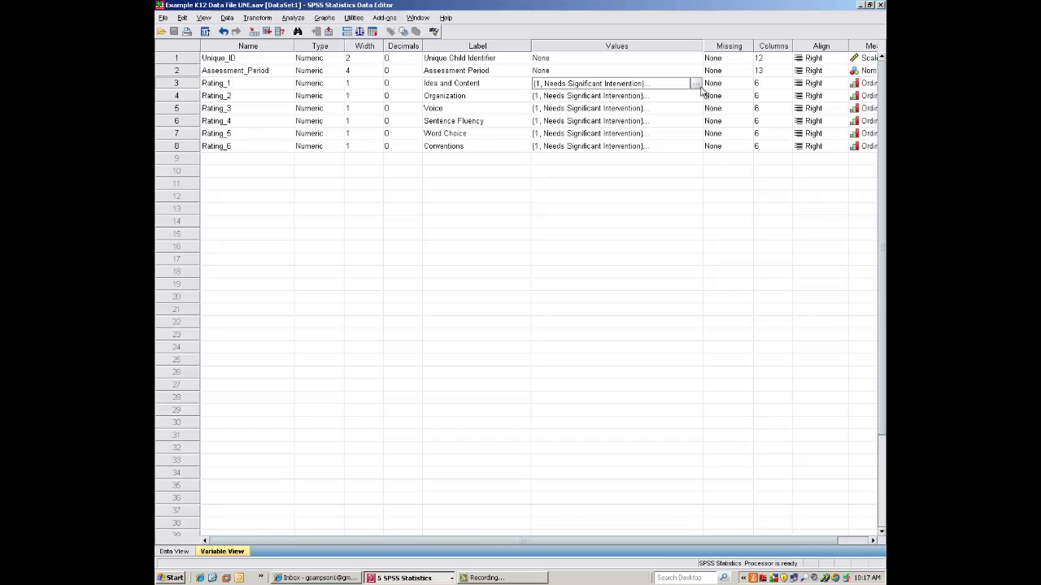
{"action": "left_click", "coordinate": [696, 85]}
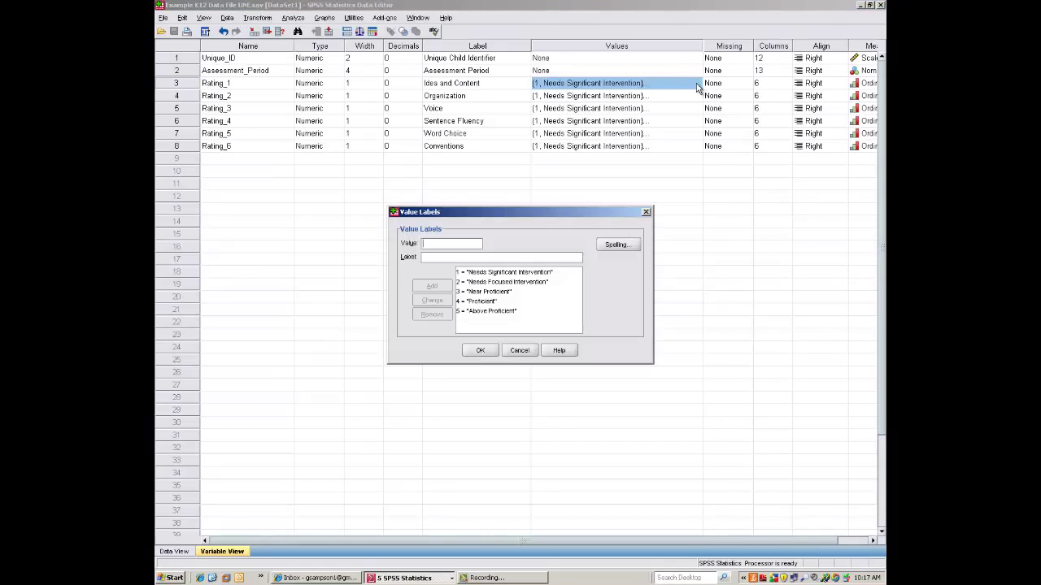
{"action": "left_click", "coordinate": [480, 350]}
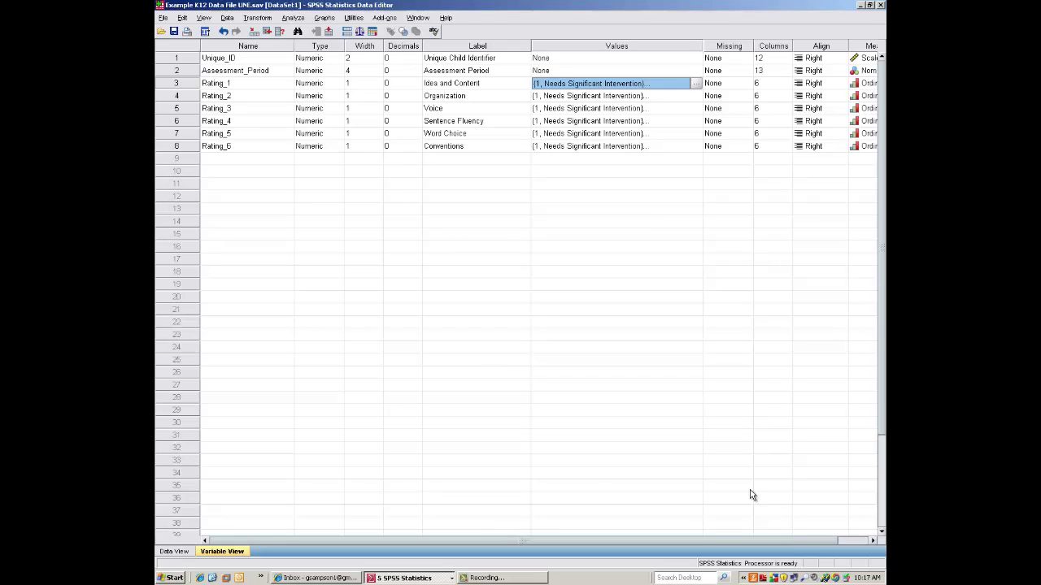
Narrow the Values column so all columns fit and keep Rating_1's measure as Ordinal
{"action": "scroll", "coordinate": [658, 216], "scroll_direction": "right", "scroll_amount": 1}
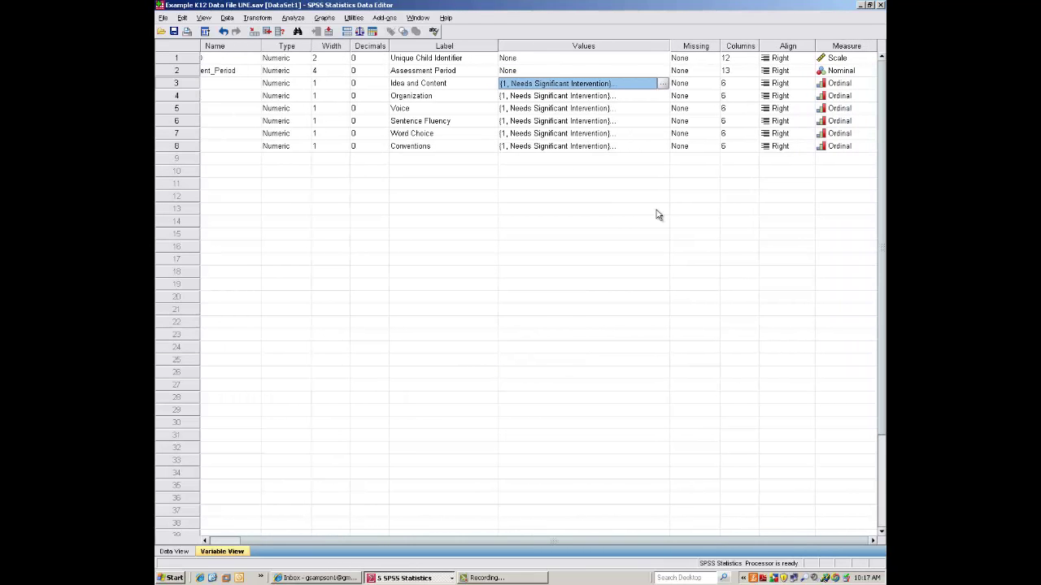
{"action": "left_click_drag", "start_coordinate": [670, 46], "coordinate": [574, 46]}
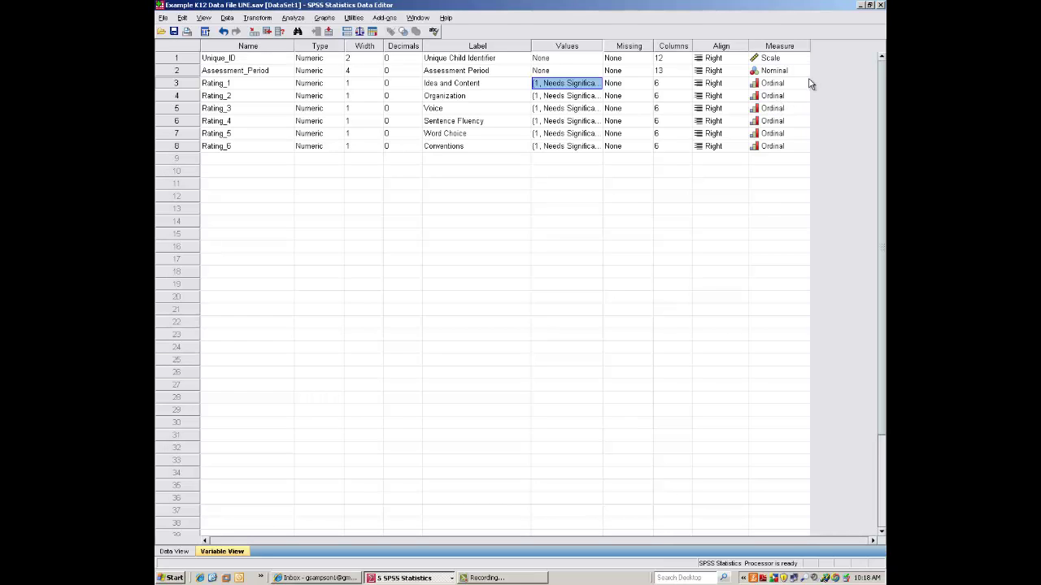
{"action": "left_click", "coordinate": [804, 86]}
{"action": "left_click", "coordinate": [803, 84]}
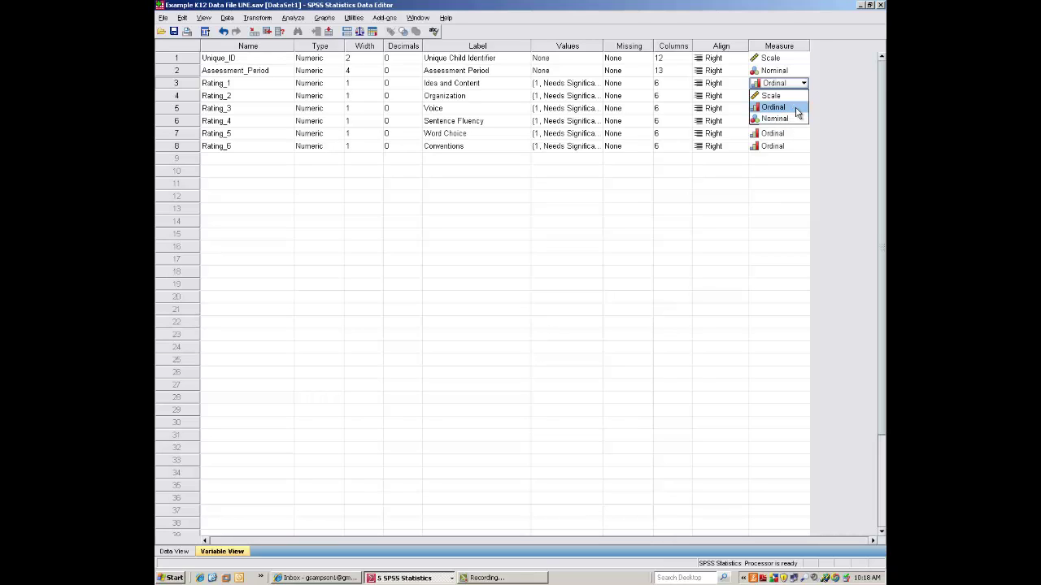
{"action": "left_click", "coordinate": [797, 109]}
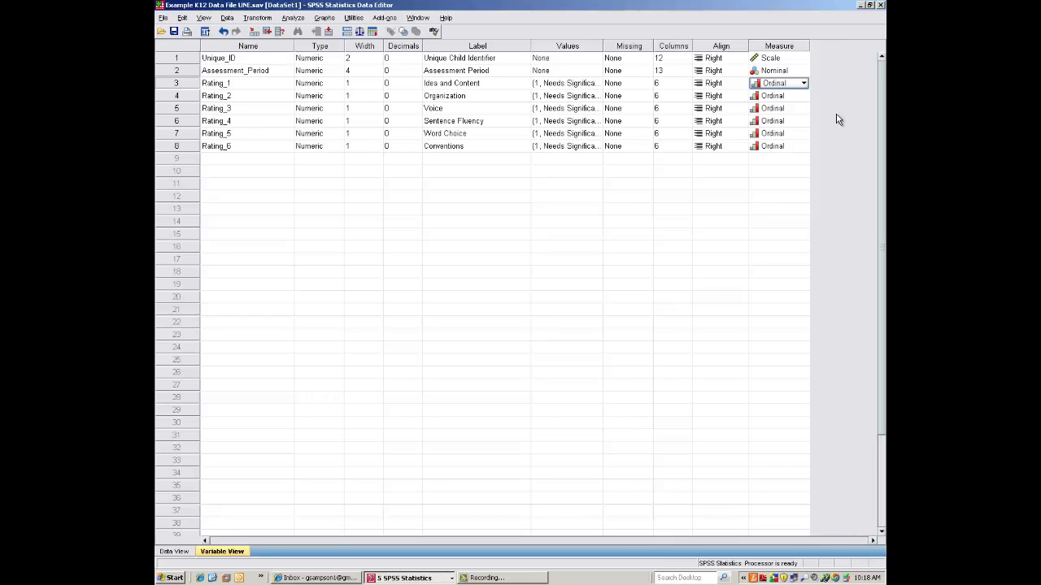
Switch to Data View and step across row 1 from Unique_ID to Rating_6
{"action": "left_click", "coordinate": [173, 552]}
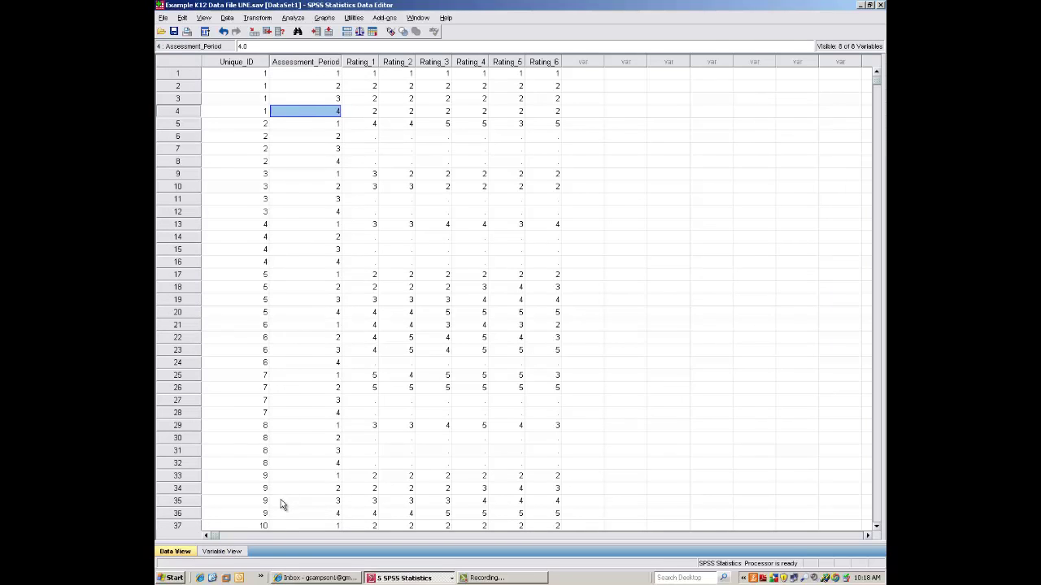
{"action": "left_click", "coordinate": [229, 556]}
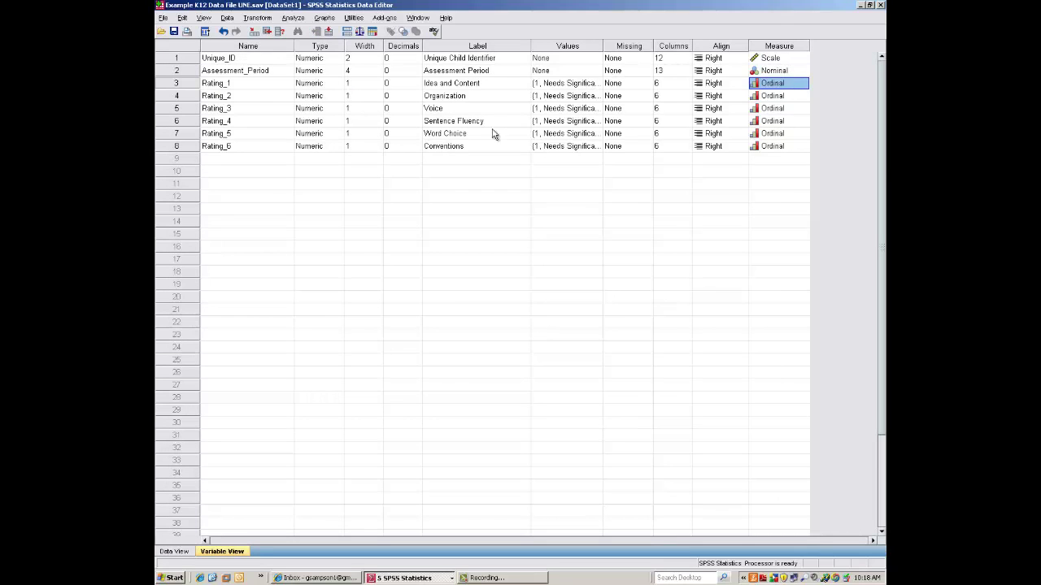
{"action": "left_click", "coordinate": [182, 555]}
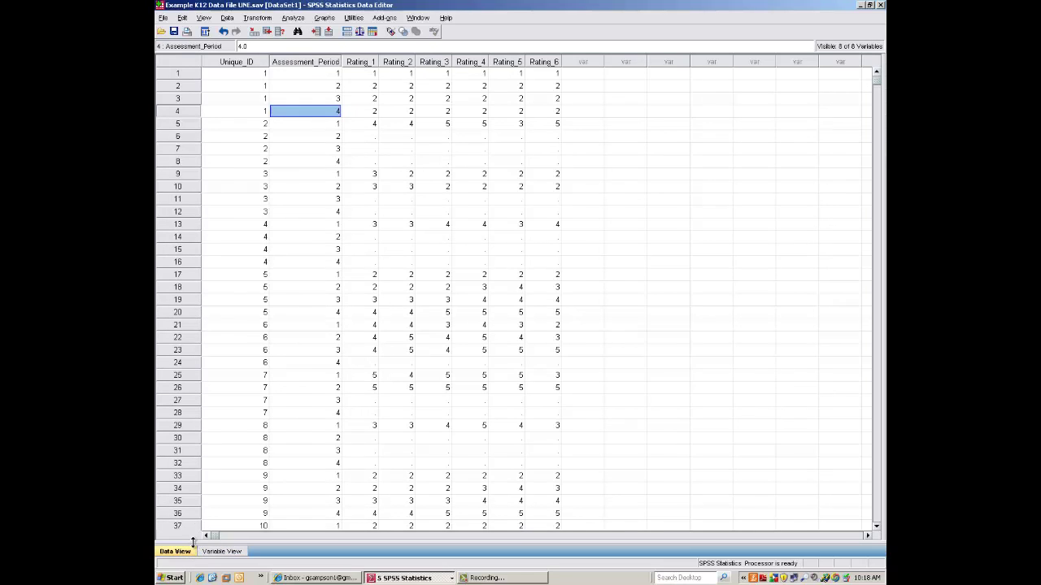
{"action": "left_click", "coordinate": [218, 74]}
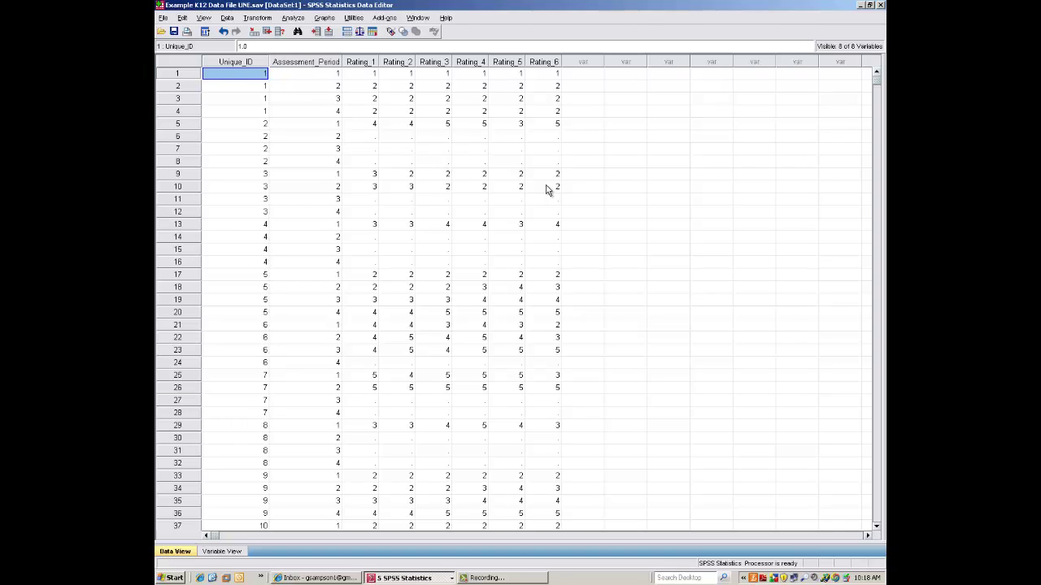
{"action": "key", "text": "Right"}
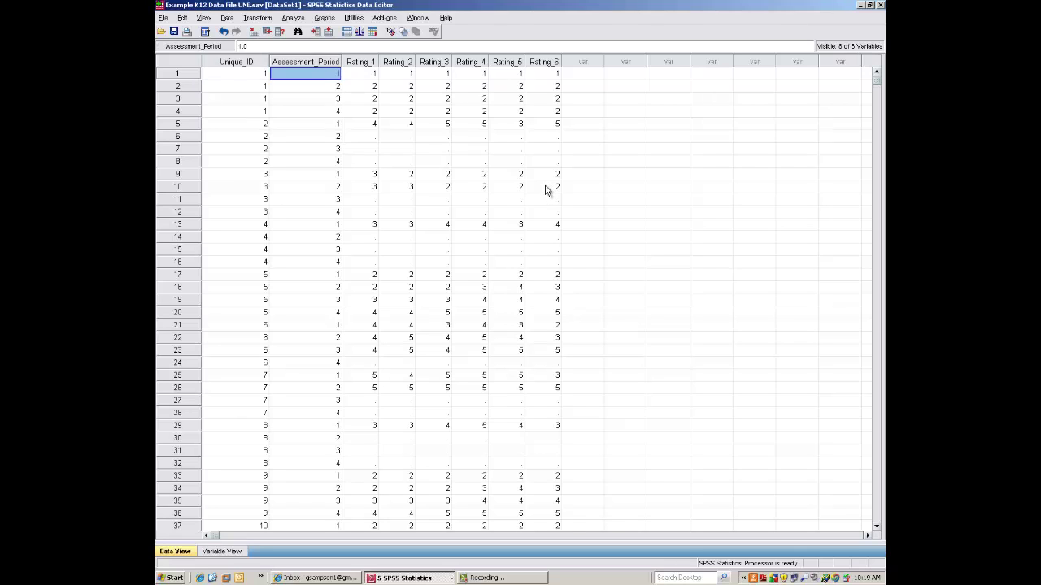
{"action": "key", "text": "Right"}
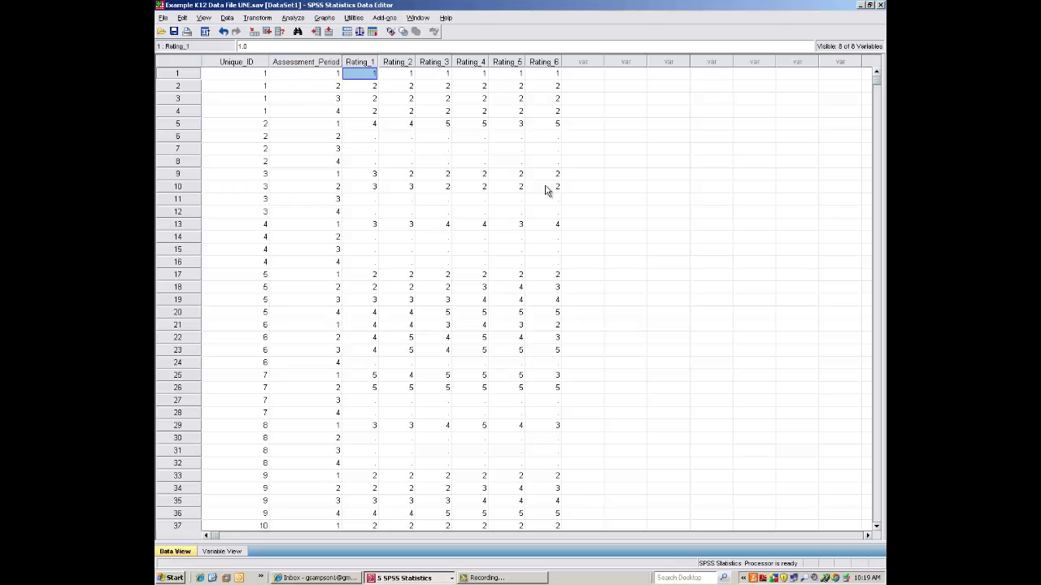
{"action": "key", "text": "Right"}
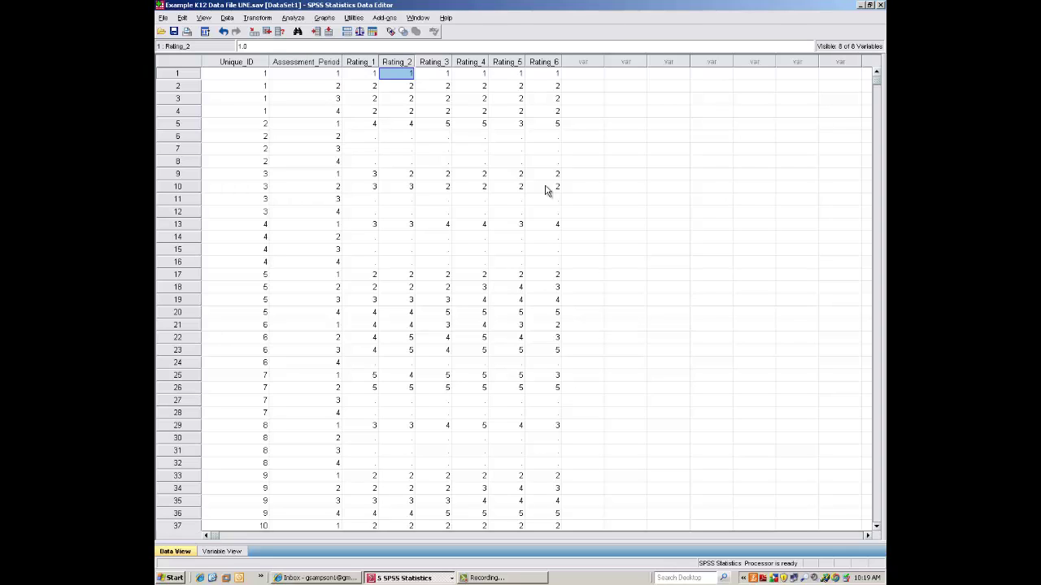
{"action": "key", "text": "Right"}
{"action": "key", "text": "Right"}
{"action": "key", "text": "Right"}
{"action": "key", "text": "Right"}
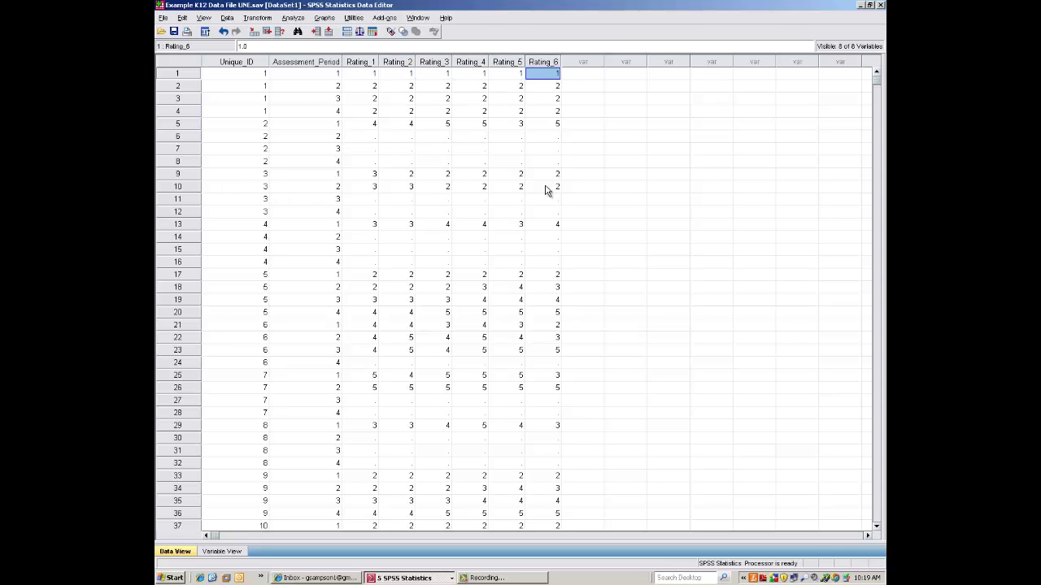
Browse rows 2–11, select child 4's four Unique_ID cells, and scroll toward the bottom
{"action": "left_click", "coordinate": [237, 86]}
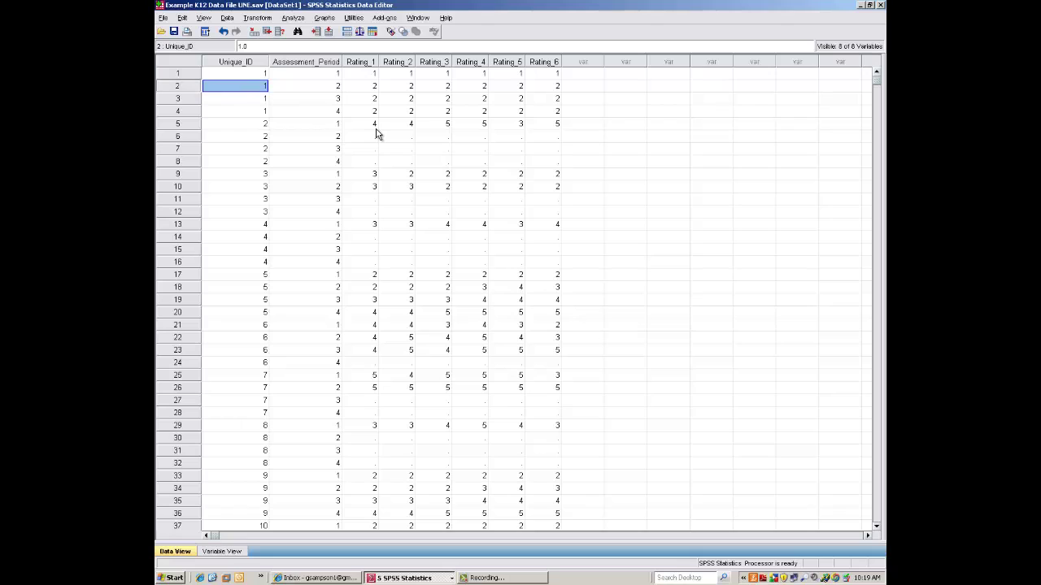
{"action": "key", "text": "Right"}
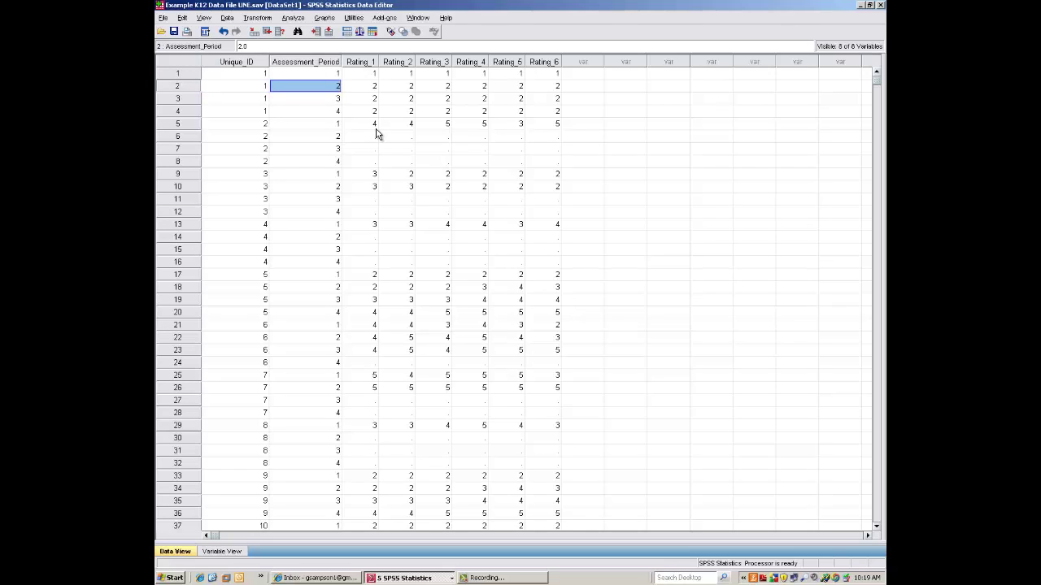
{"action": "key", "text": "Down"}
{"action": "key", "text": "Left"}
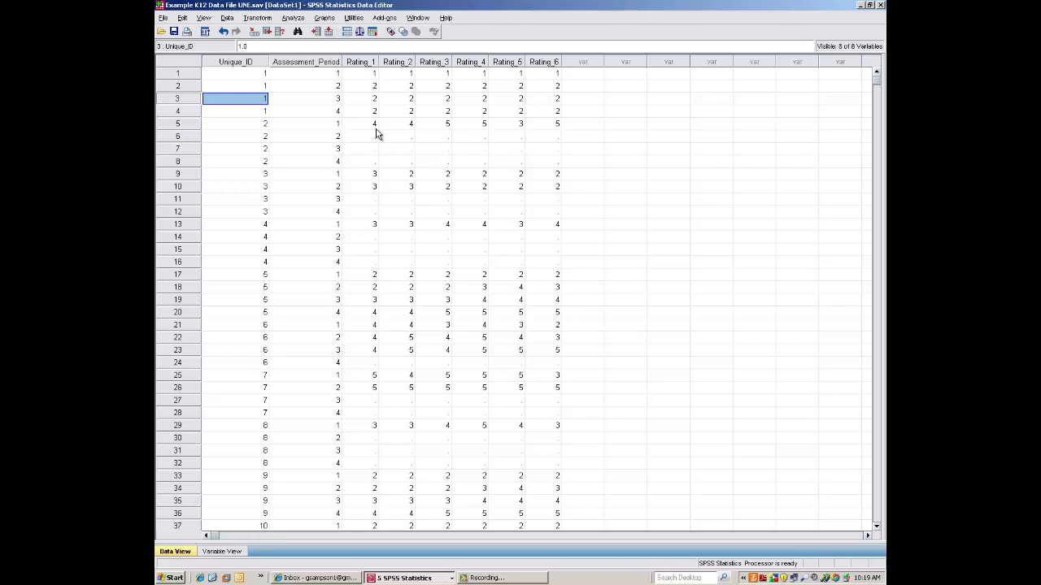
{"action": "key", "text": "Right"}
{"action": "key", "text": "Down"}
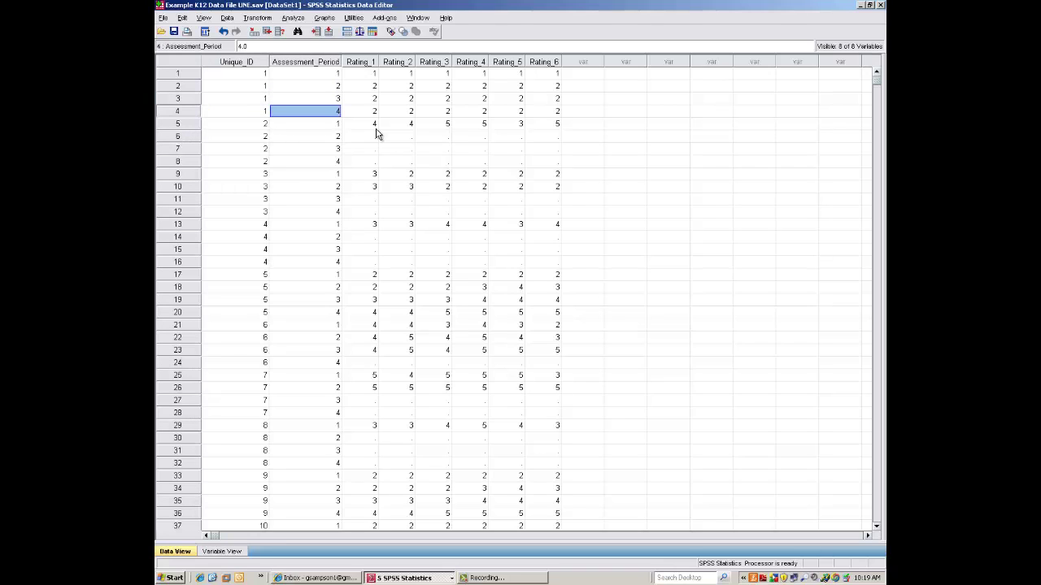
{"action": "key", "text": "Down"}
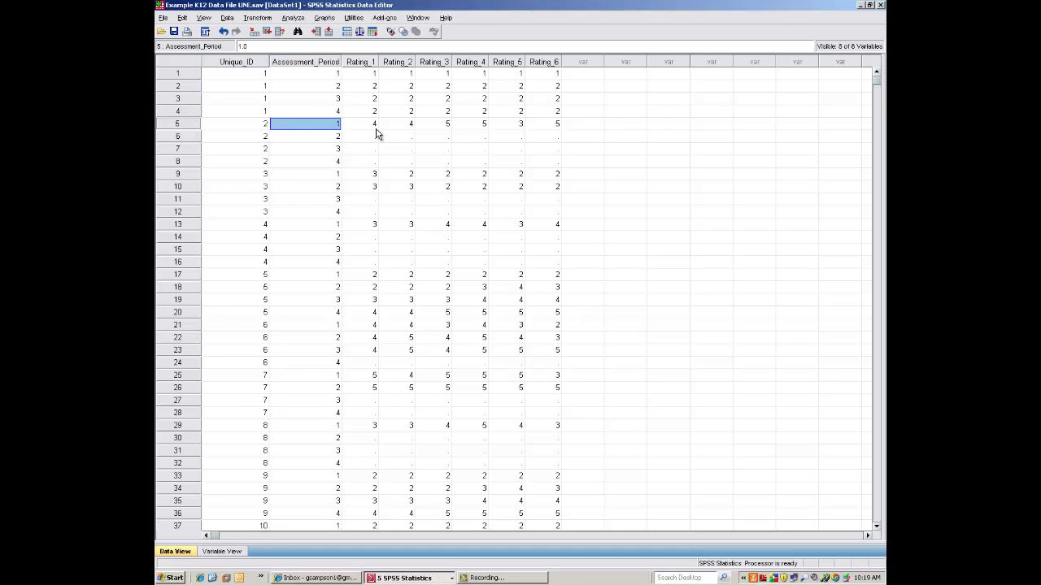
{"action": "key", "text": "Left"}
{"action": "key", "text": "Down"}
{"action": "key", "text": "Down"}
{"action": "key", "text": "Down"}
{"action": "key", "text": "Down"}
{"action": "key", "text": "Down"}
{"action": "key", "text": "Down"}
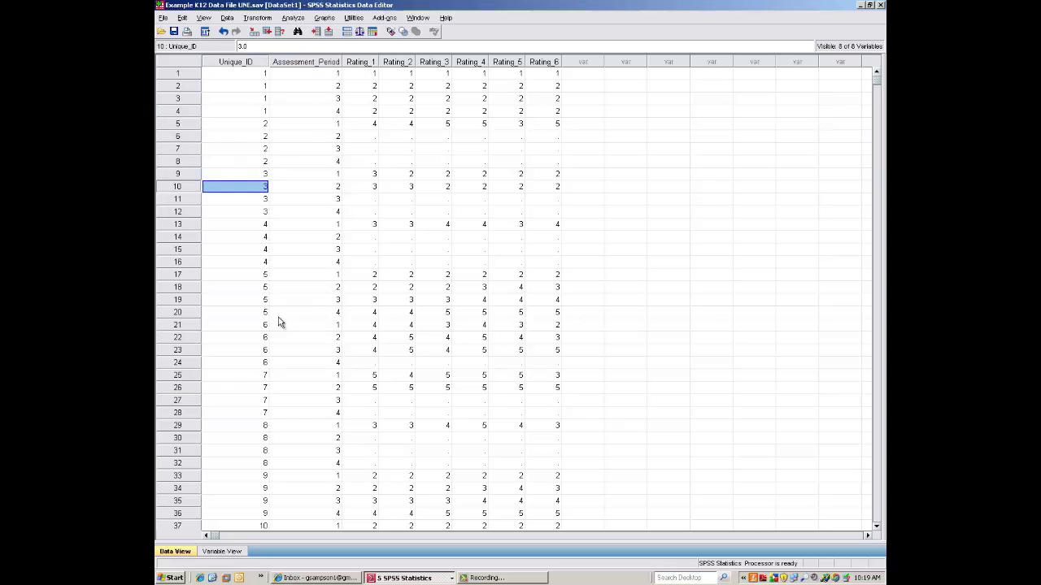
{"action": "left_click_drag", "start_coordinate": [252, 222], "coordinate": [258, 263]}
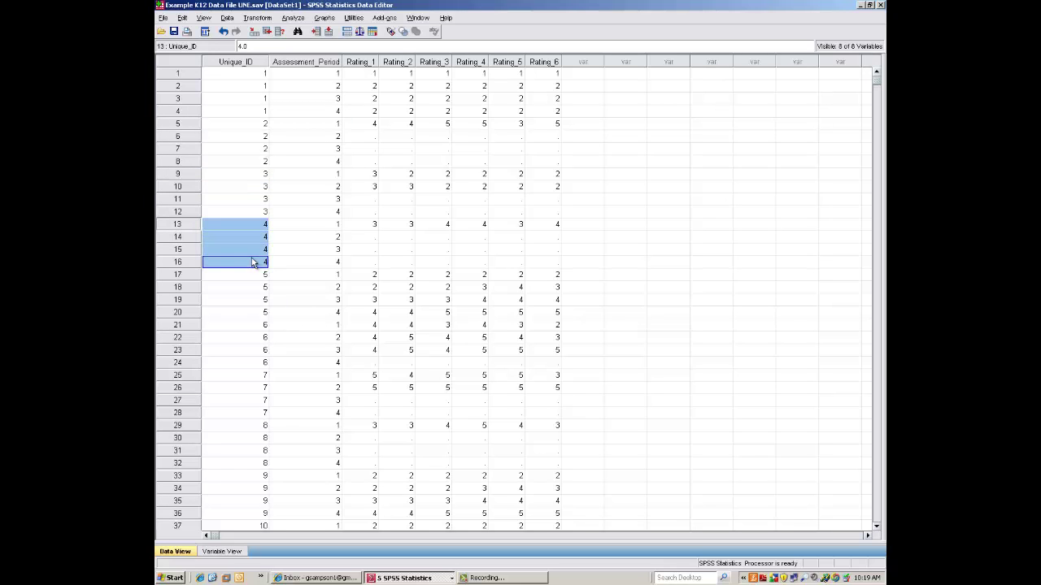
{"action": "left_click_drag", "start_coordinate": [877, 86], "coordinate": [868, 535]}
Inspect row 2377 (Unique_ID 595) through Rating_6, then scroll back to Unique_ID 1
{"action": "left_click", "coordinate": [876, 514]}
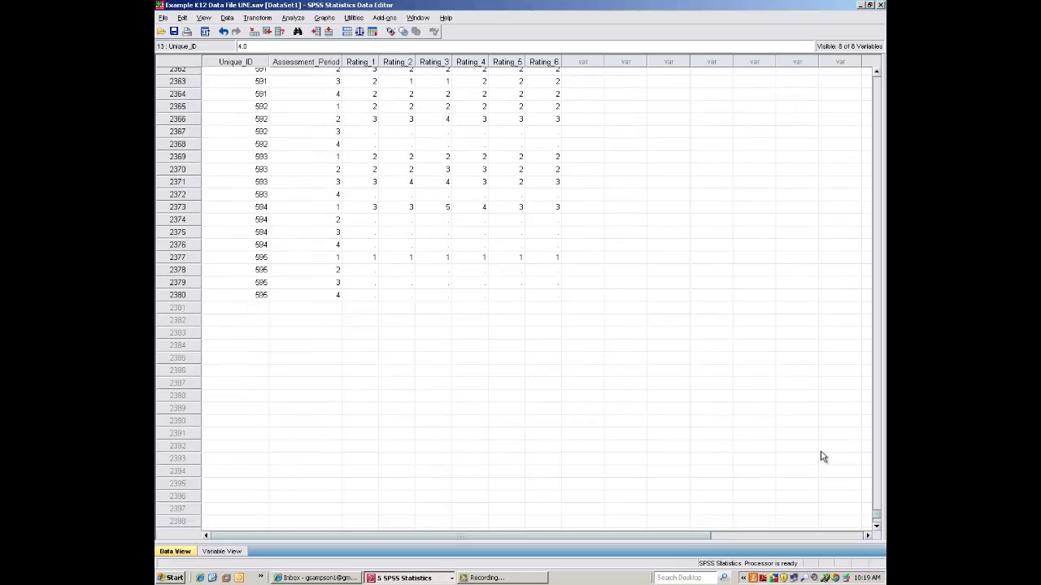
{"action": "left_click", "coordinate": [241, 259]}
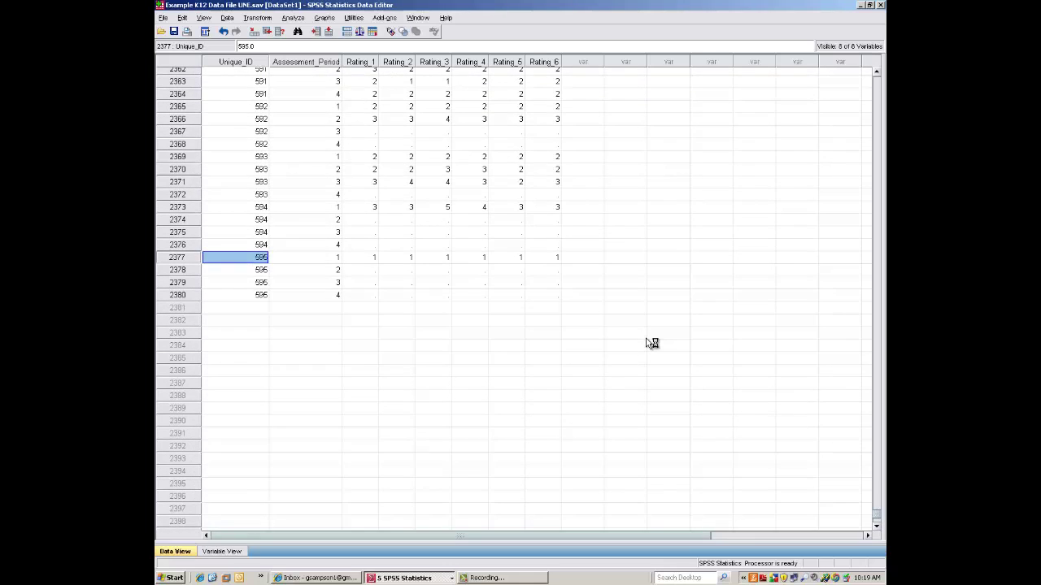
{"action": "key", "text": "Right"}
{"action": "key", "text": "Right"}
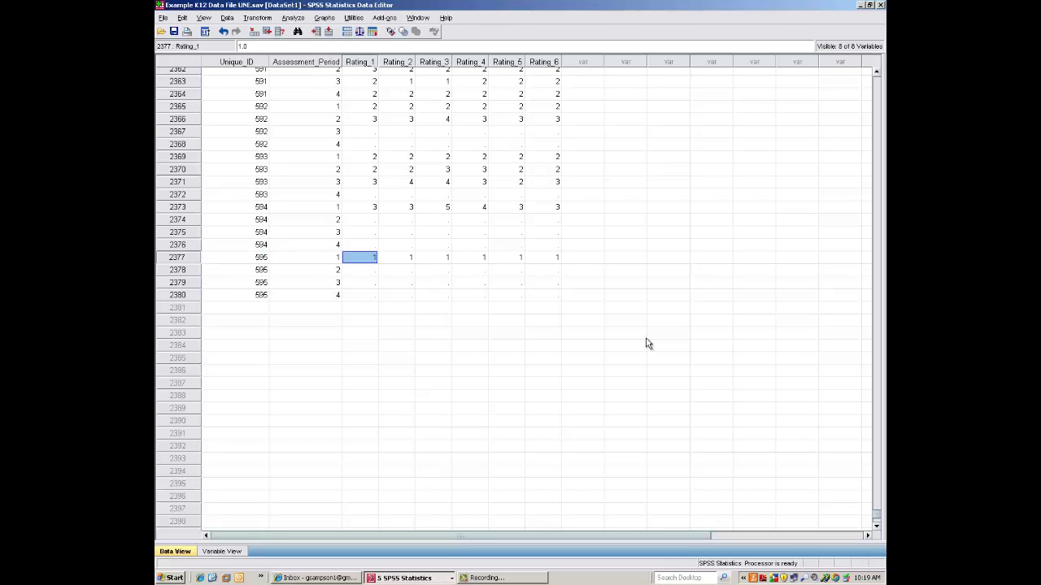
{"action": "key", "text": "Left"}
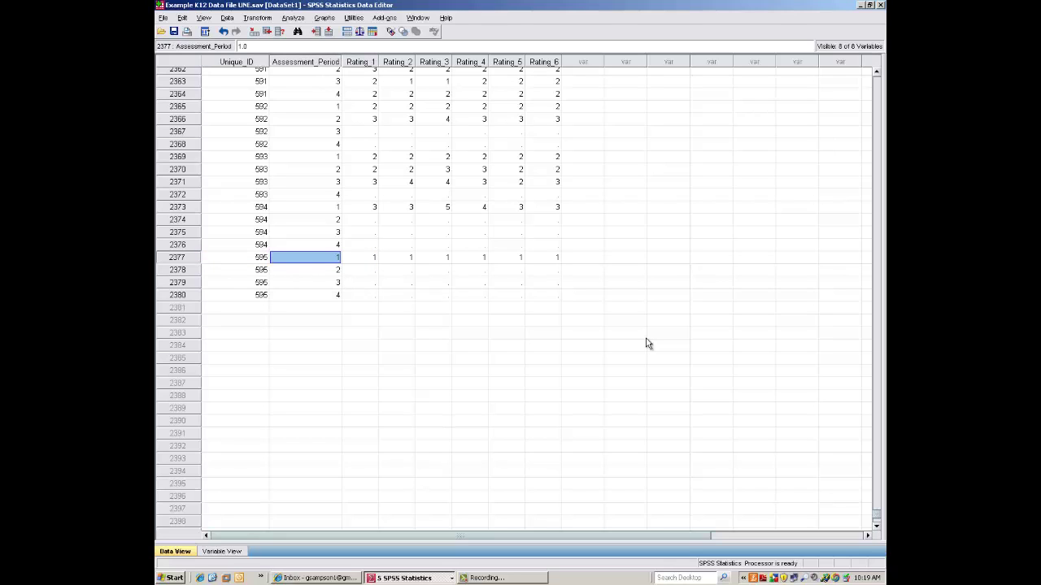
{"action": "key", "text": "Left"}
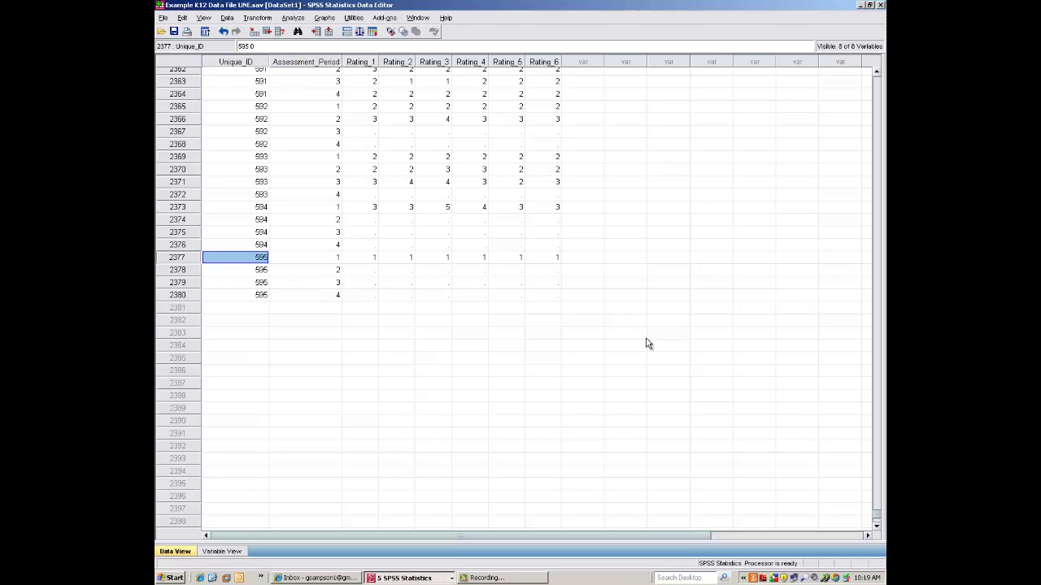
{"action": "key", "text": "Right"}
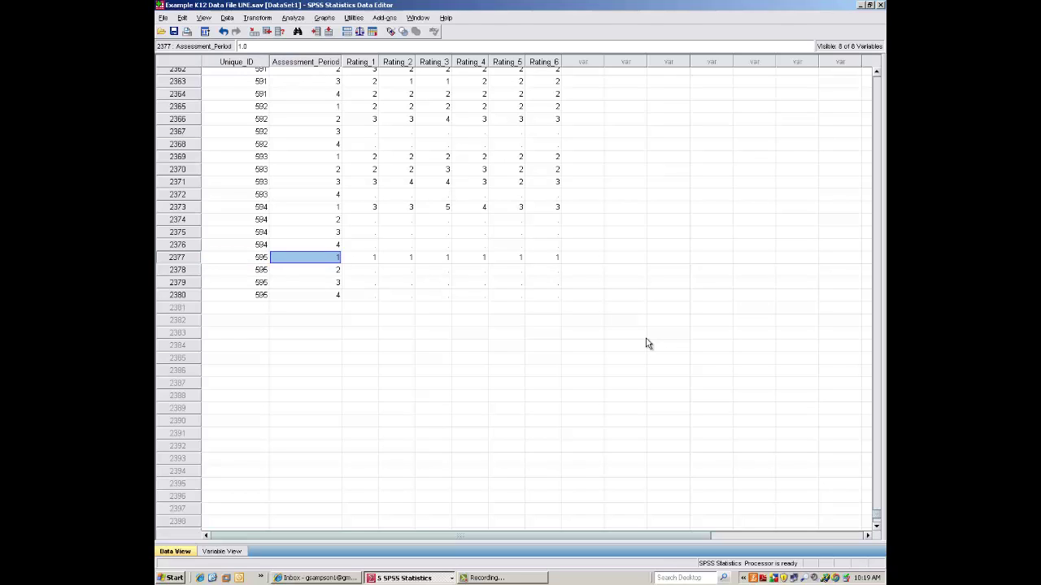
{"action": "key", "text": "Right"}
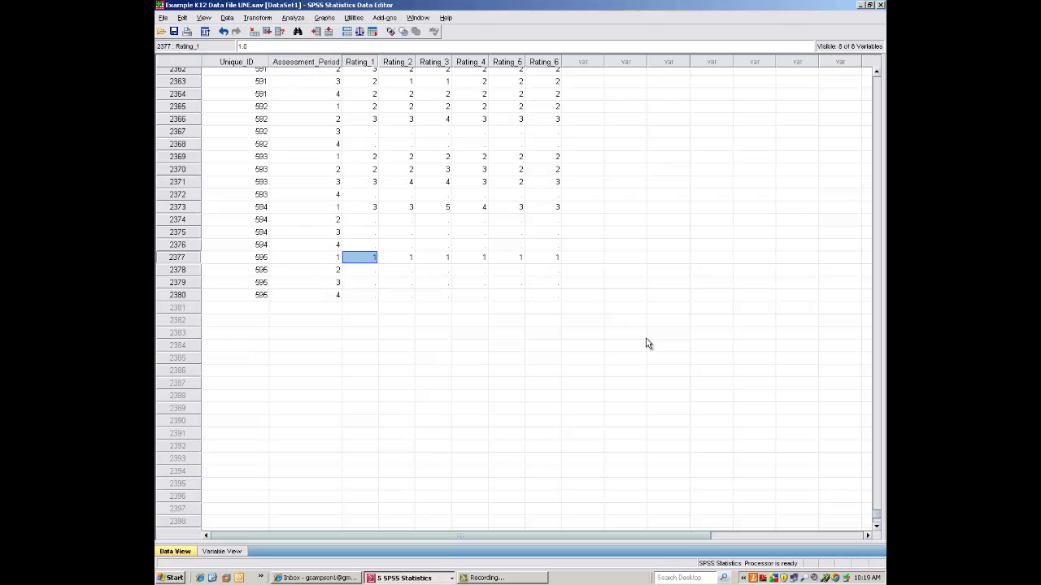
{"action": "key", "text": "Right"}
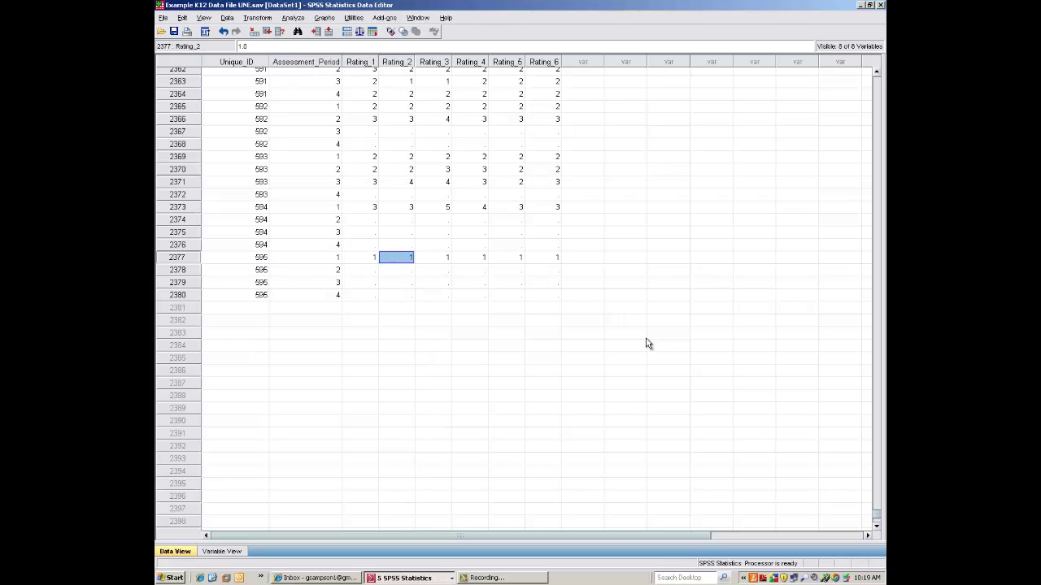
{"action": "key", "text": "Right"}
{"action": "key", "text": "Right"}
{"action": "key", "text": "Right"}
{"action": "key", "text": "Right"}
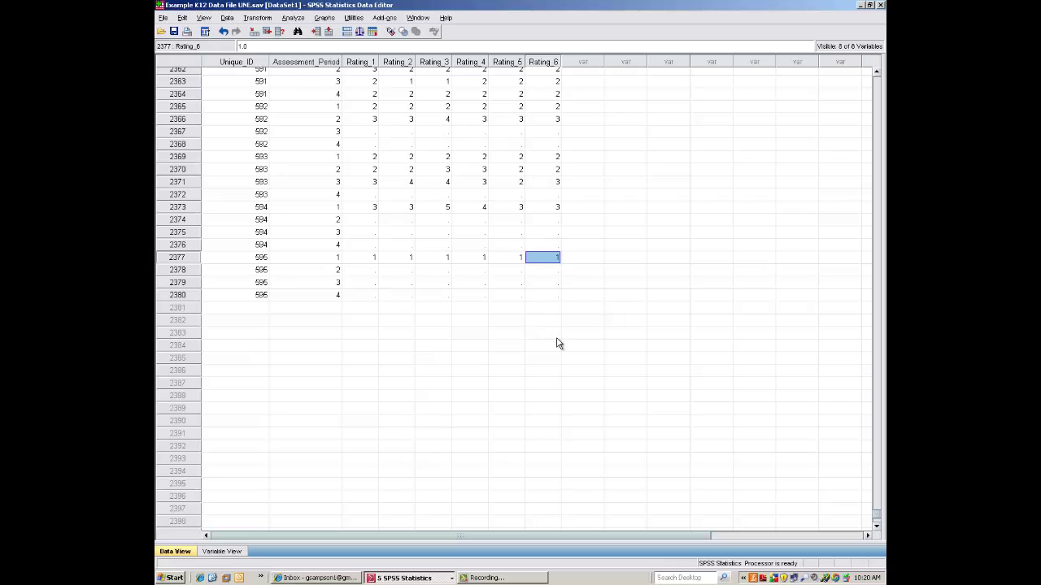
{"action": "left_click_drag", "start_coordinate": [876, 519], "coordinate": [876, 75]}
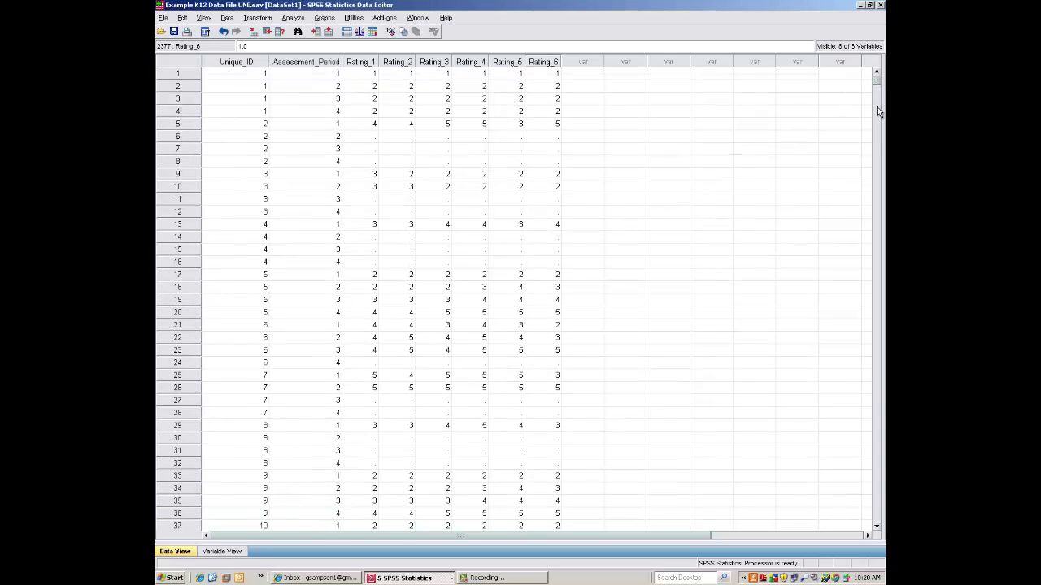
Launch SPSS Statistics 17.0 from the Start menu and bring Untitled1 [DataSet0] forward
{"action": "left_click", "coordinate": [160, 579]}
{"action": "mouse_move", "coordinate": [236, 431]}
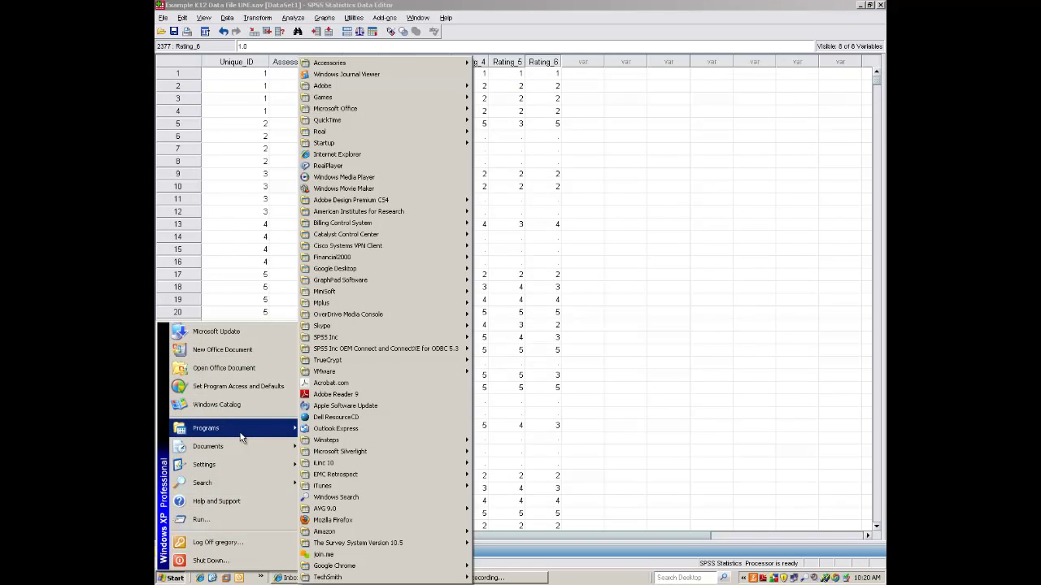
{"action": "mouse_move", "coordinate": [354, 340]}
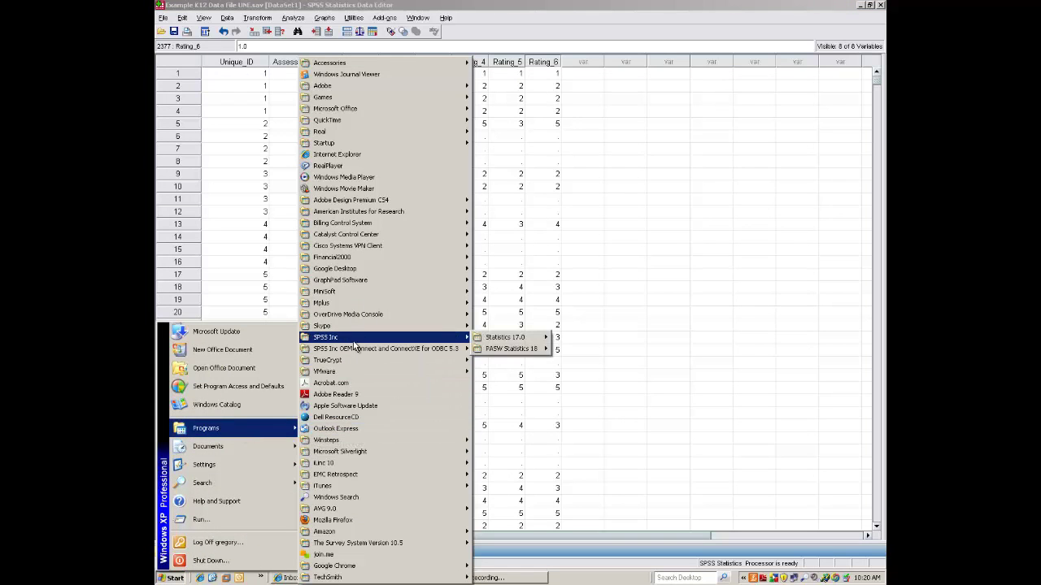
{"action": "mouse_move", "coordinate": [504, 340]}
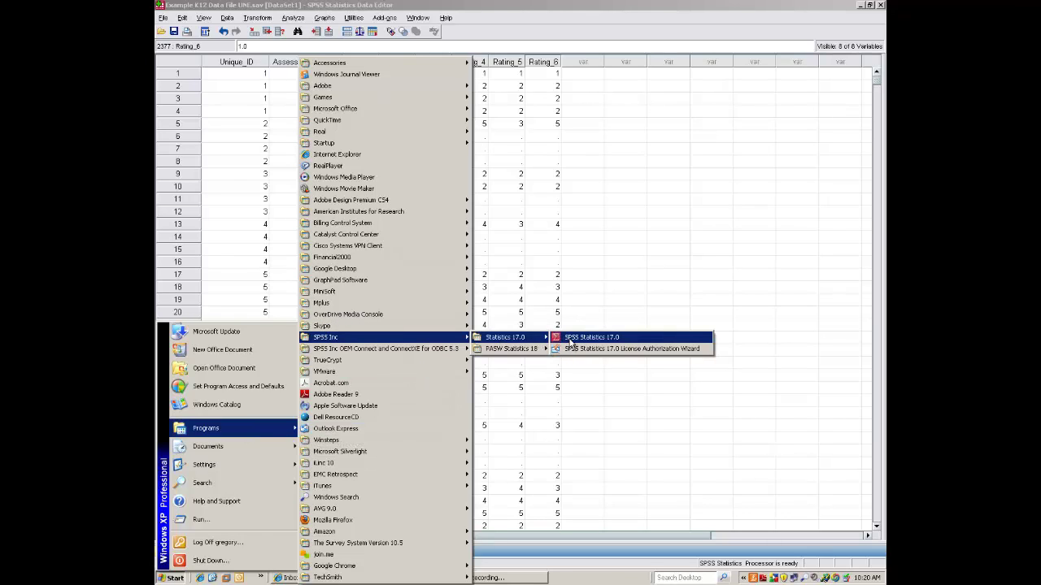
{"action": "left_click", "coordinate": [570, 340]}
{"action": "left_click", "coordinate": [407, 579]}
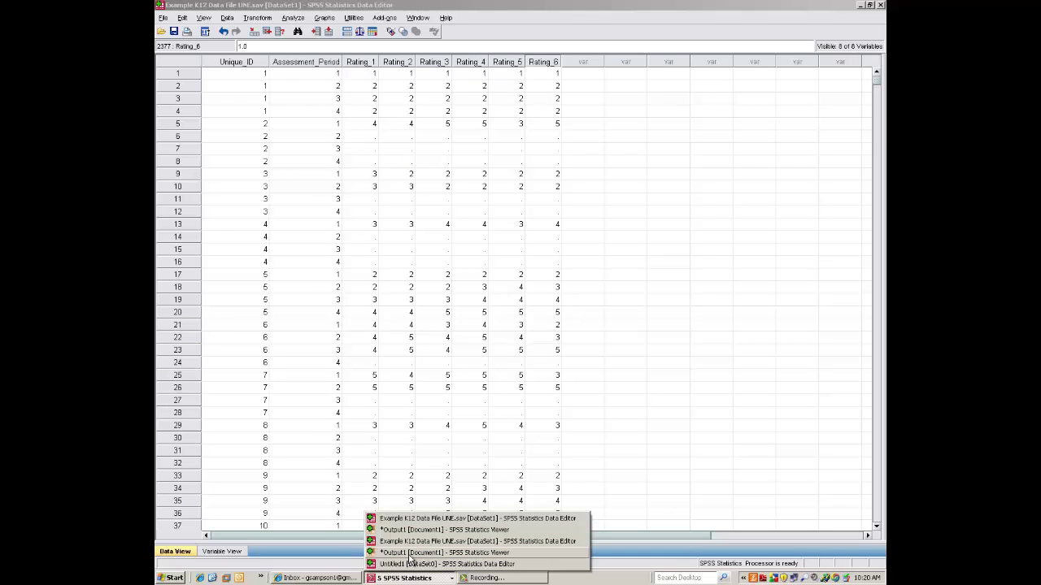
{"action": "left_click", "coordinate": [406, 563]}
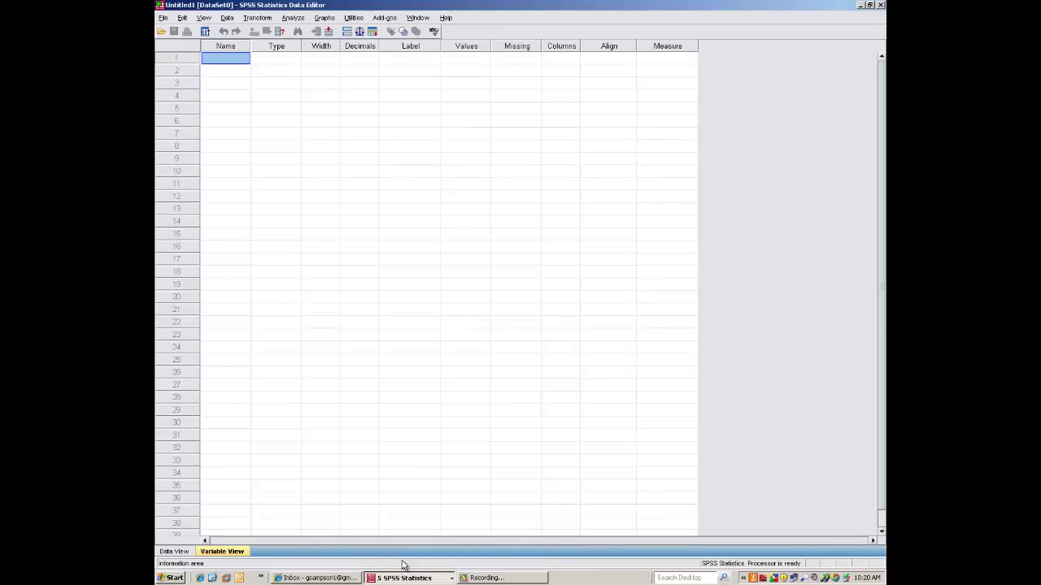
Bring up the Open Data dialog and navigate the Look in list back to the Desktop
{"action": "left_click", "coordinate": [179, 553]}
{"action": "left_click", "coordinate": [234, 556]}
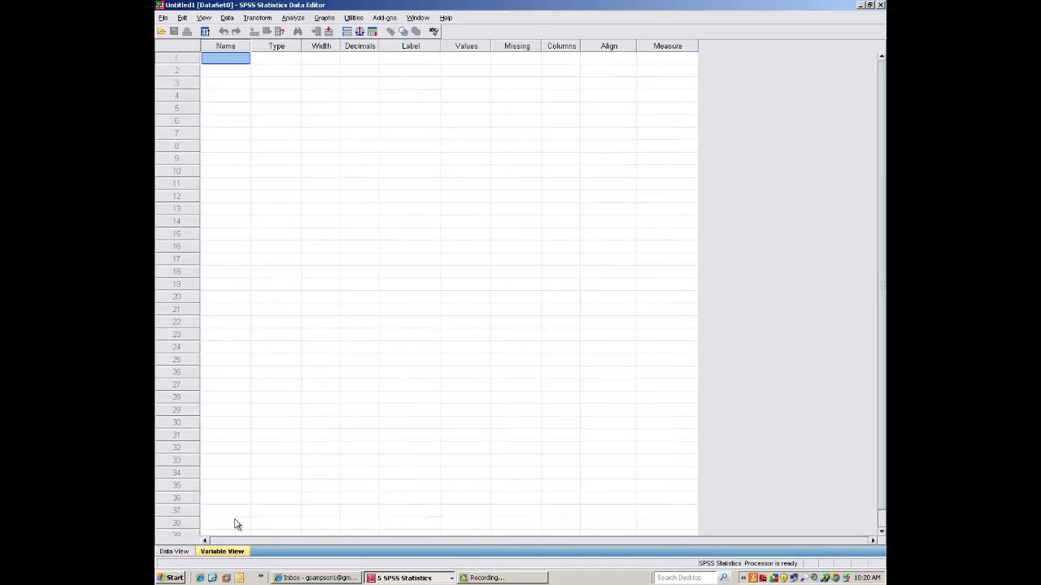
{"action": "left_click", "coordinate": [164, 17]}
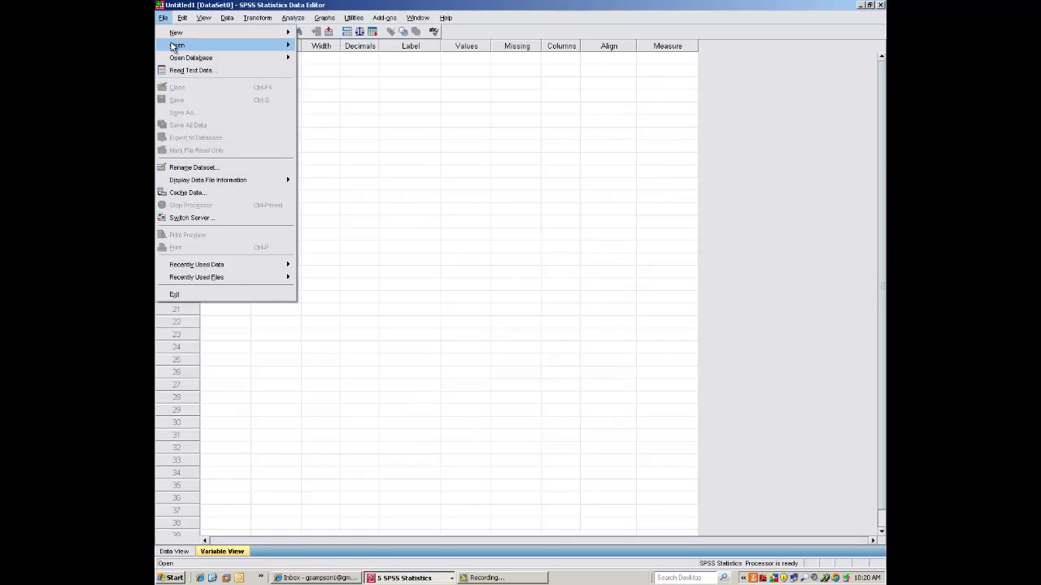
{"action": "mouse_move", "coordinate": [172, 47]}
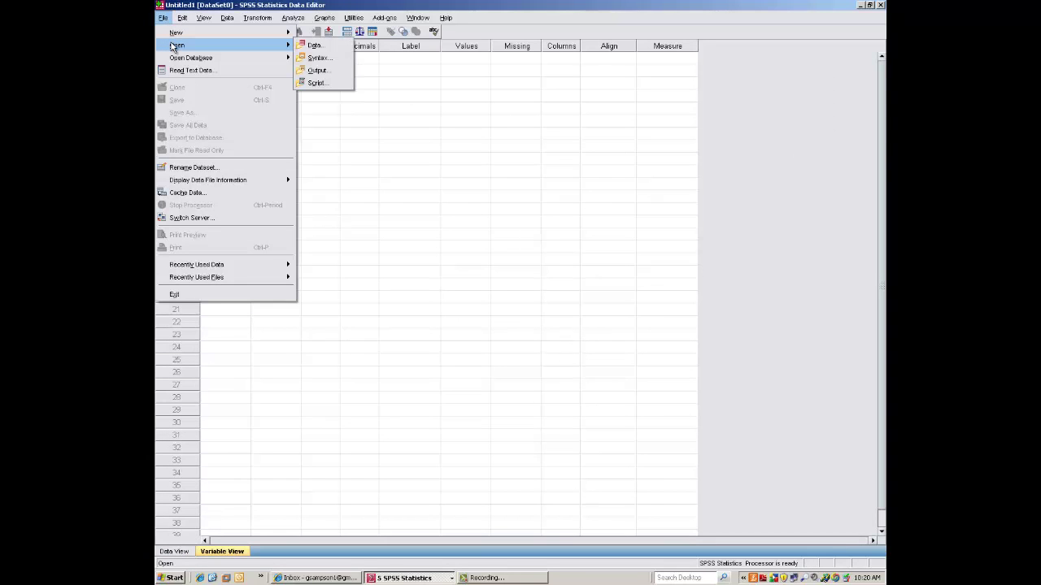
{"action": "left_click", "coordinate": [314, 46]}
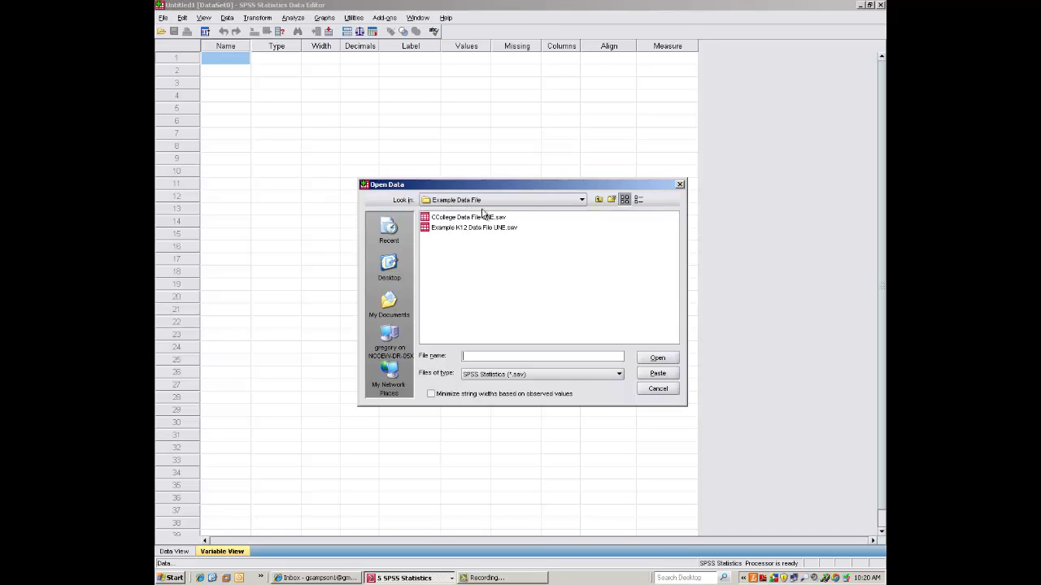
{"action": "left_click", "coordinate": [507, 201]}
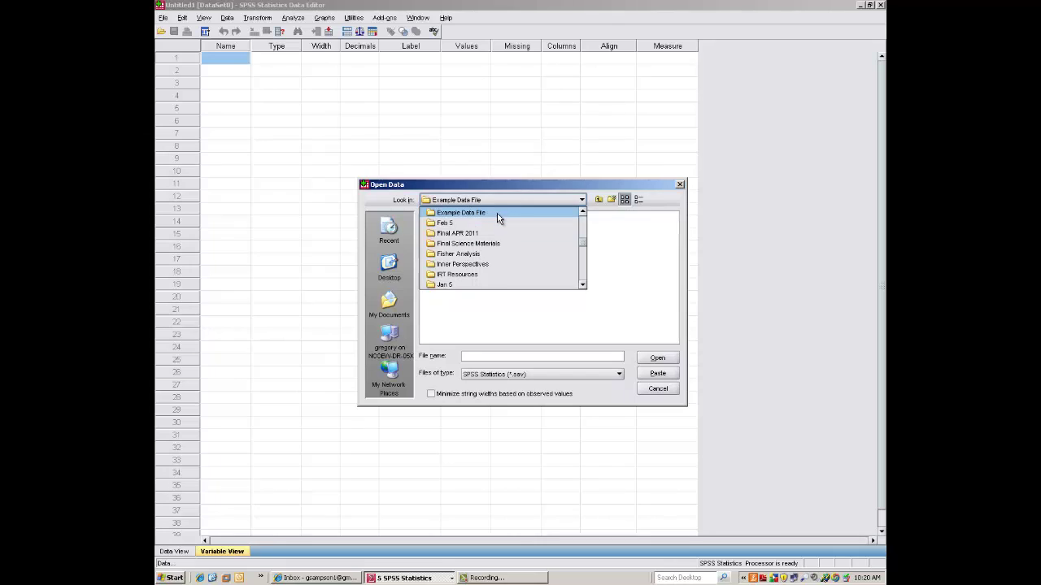
{"action": "left_click", "coordinate": [498, 214]}
{"action": "left_click", "coordinate": [598, 200]}
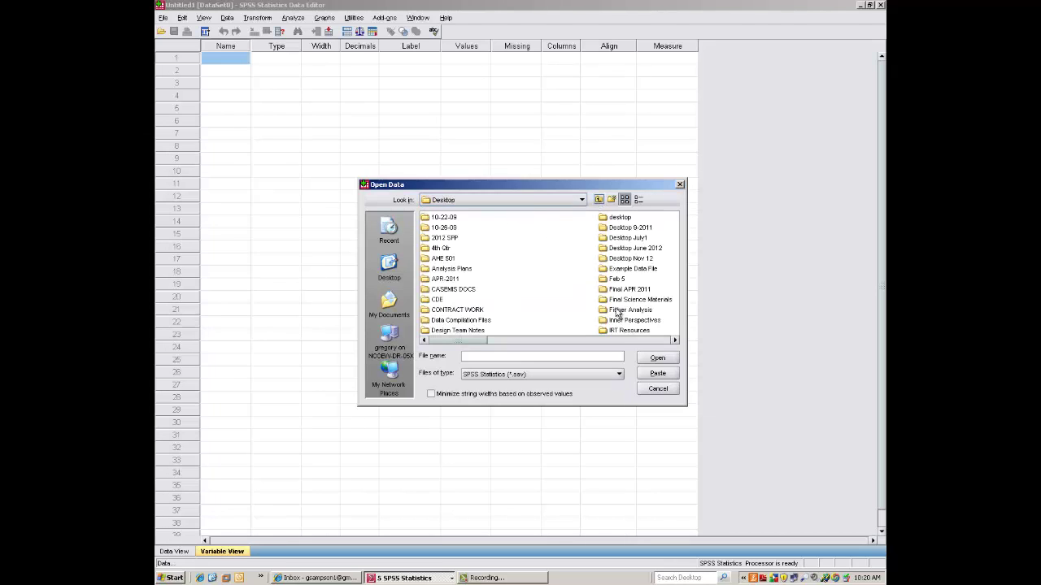
{"action": "left_click", "coordinate": [583, 201]}
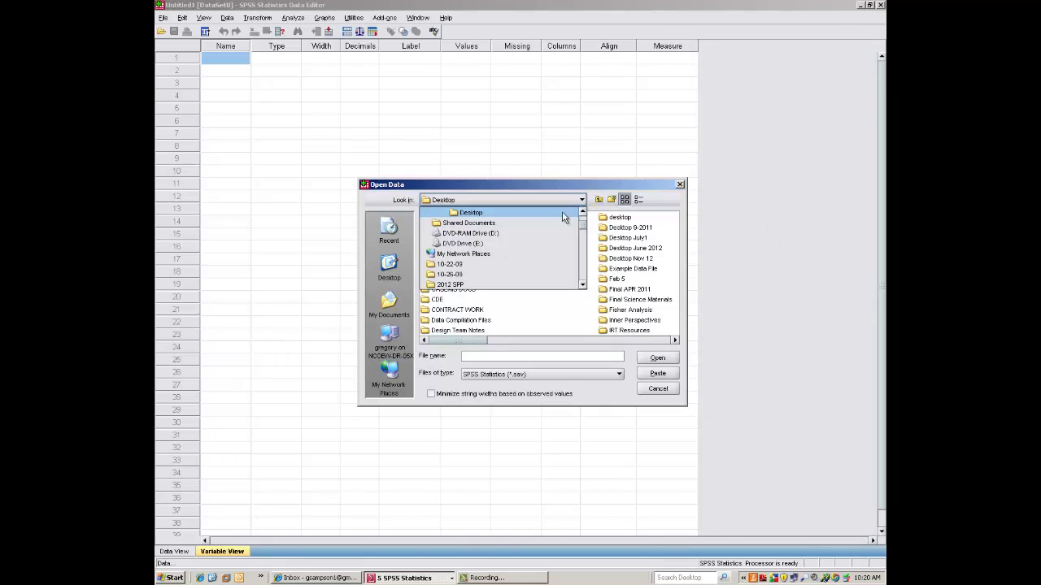
{"action": "left_click", "coordinate": [556, 215]}
Open Example K12 Data File UNE.sav from the Example Data File folder
{"action": "left_click_drag", "start_coordinate": [467, 341], "coordinate": [494, 342]}
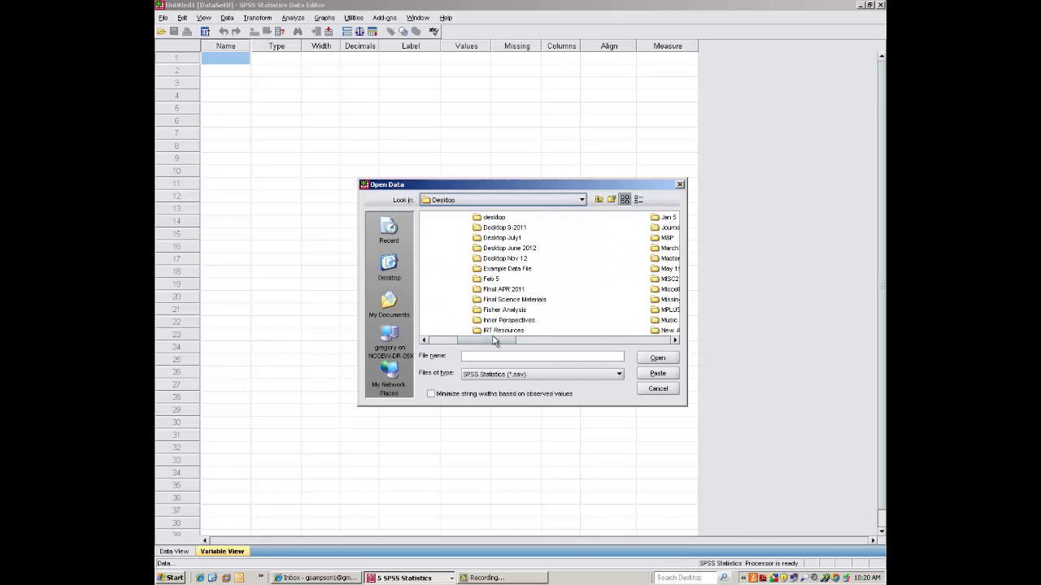
{"action": "left_click", "coordinate": [507, 274]}
{"action": "double_click", "coordinate": [508, 275]}
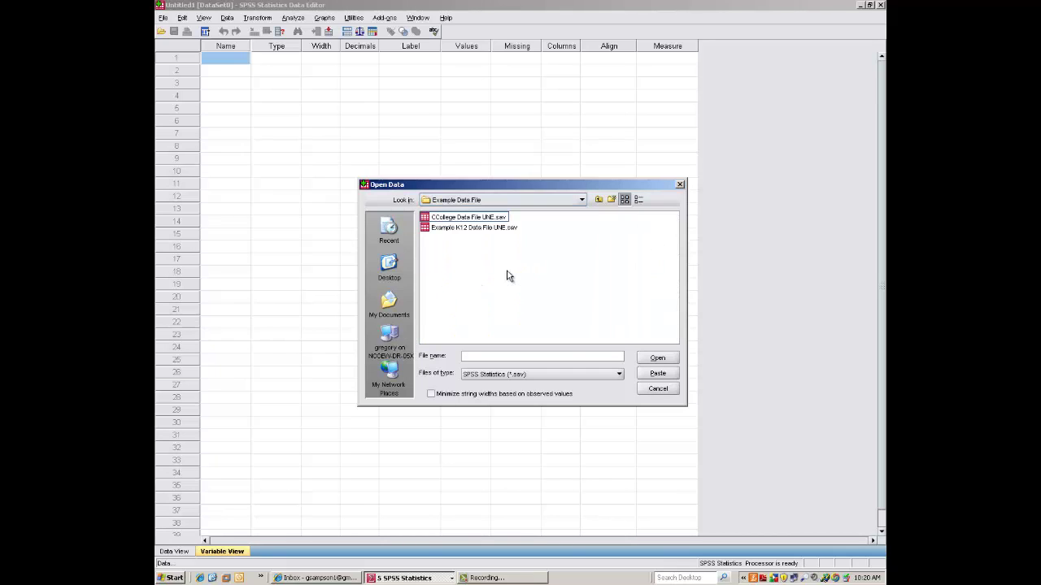
{"action": "left_click", "coordinate": [471, 230]}
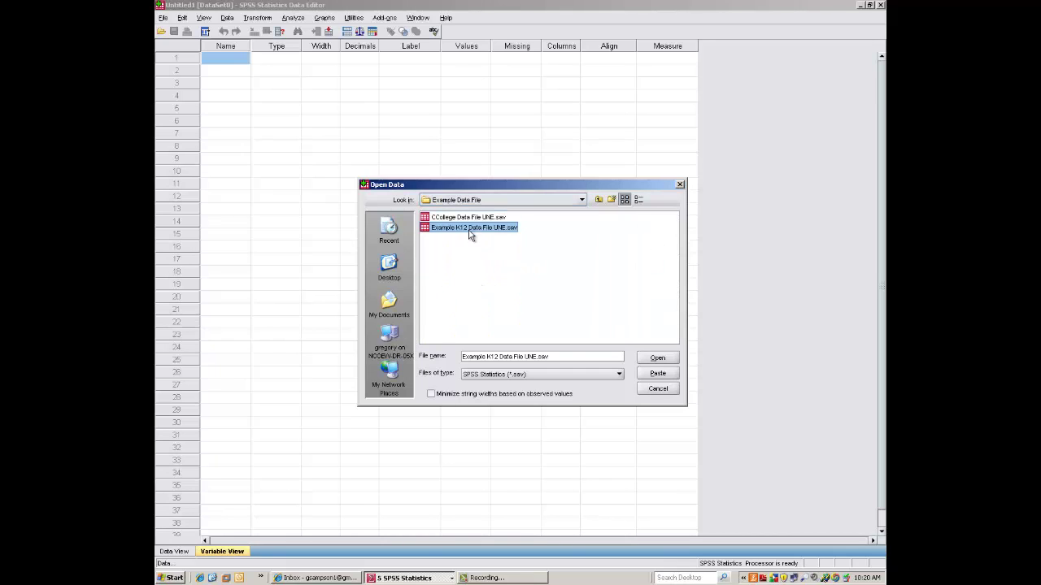
{"action": "left_click", "coordinate": [658, 360]}
Confirm the File In Use warning, bring the K12 editor forward, and check its Variable and Data views
{"action": "left_click", "coordinate": [513, 328]}
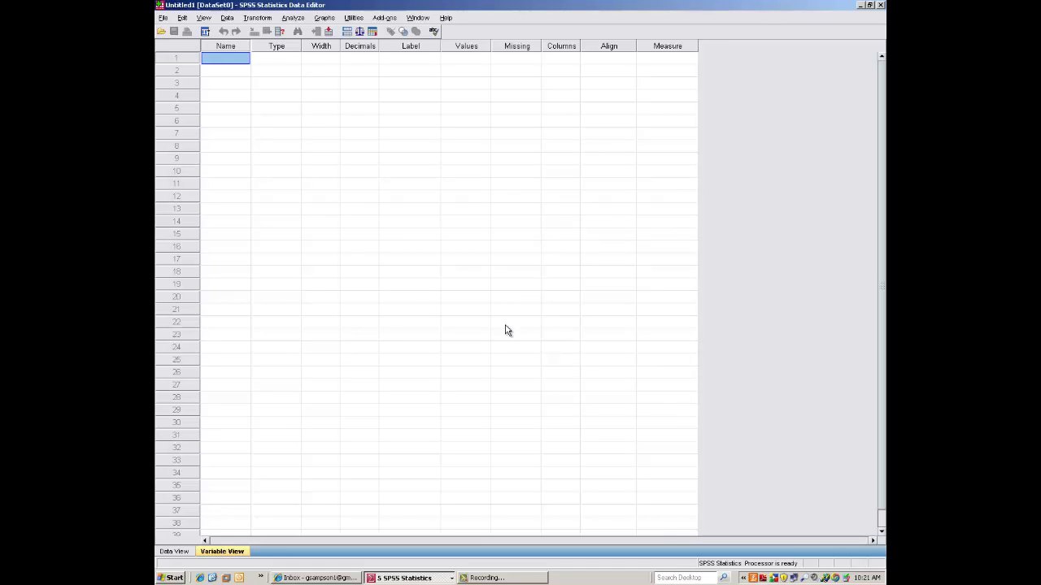
{"action": "left_click", "coordinate": [433, 578]}
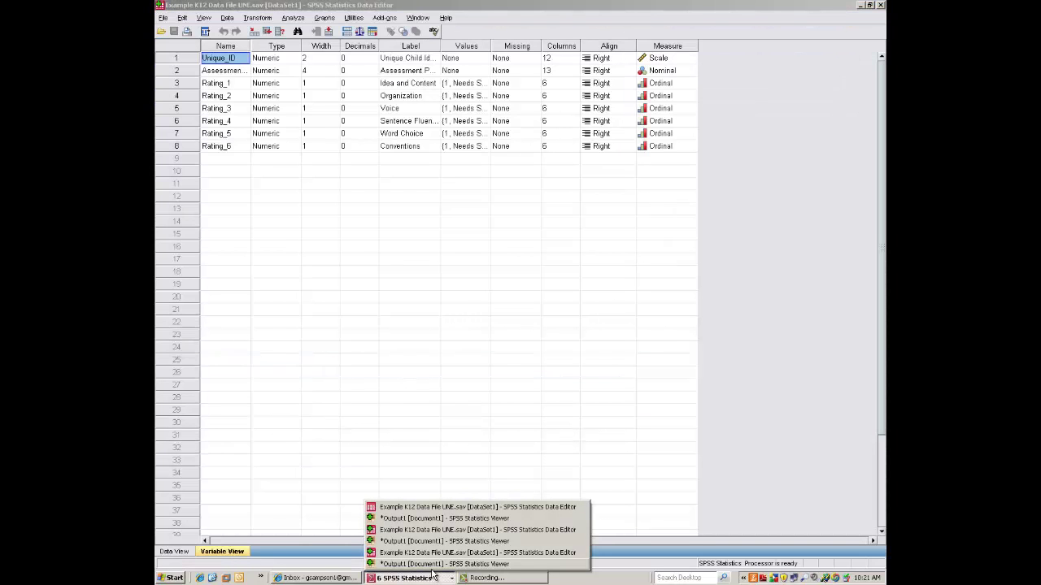
{"action": "left_click", "coordinate": [433, 553]}
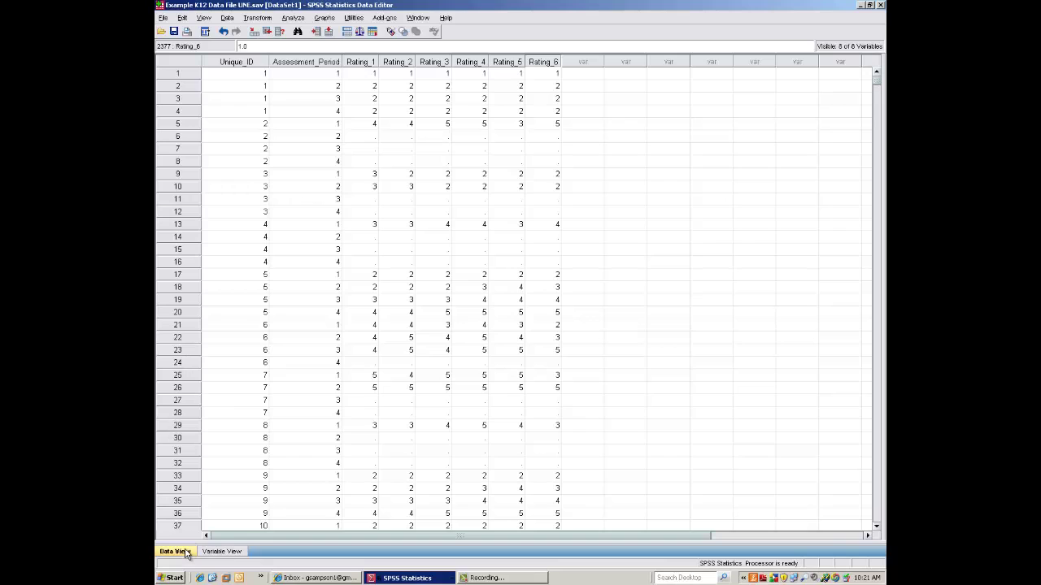
{"action": "left_click", "coordinate": [220, 552]}
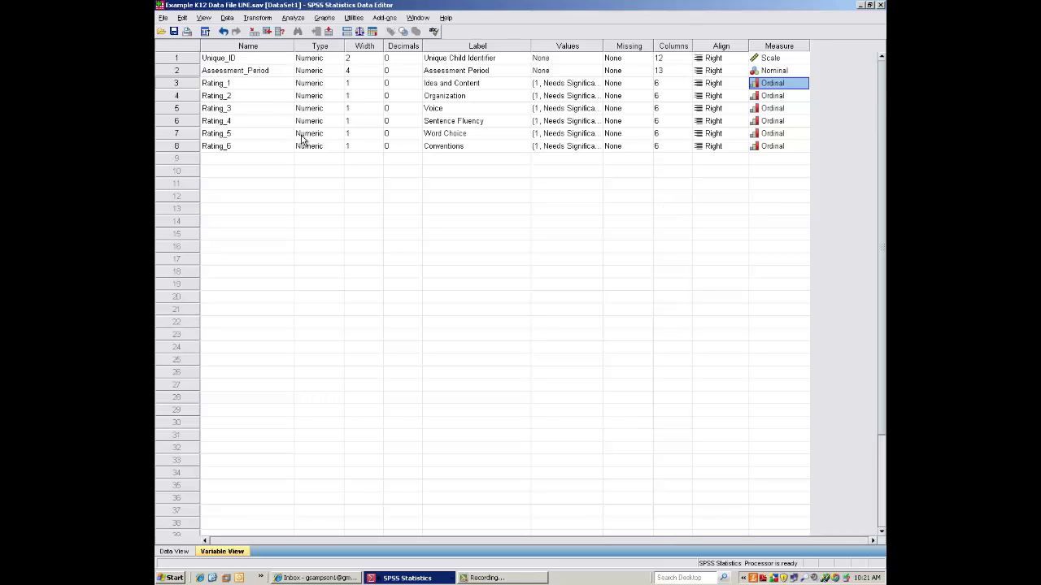
{"action": "left_click", "coordinate": [172, 551]}
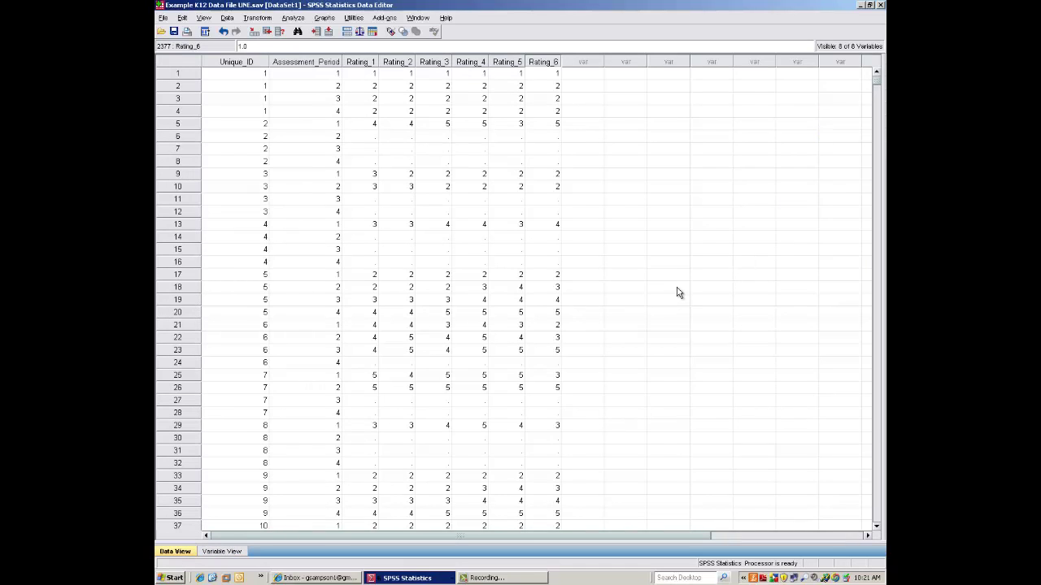
{"action": "left_click", "coordinate": [247, 77]}
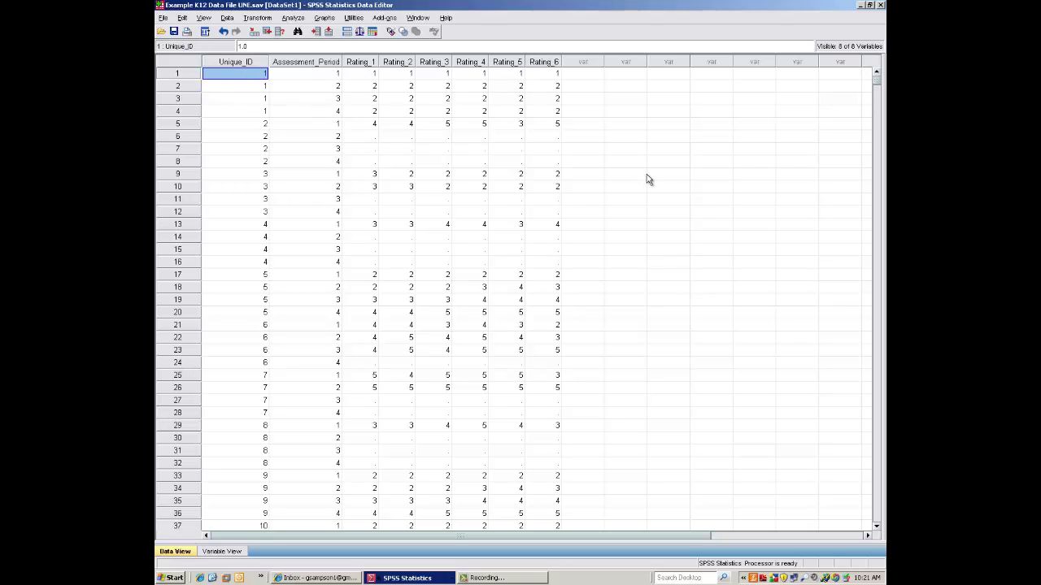
{"action": "key", "text": "Tab"}
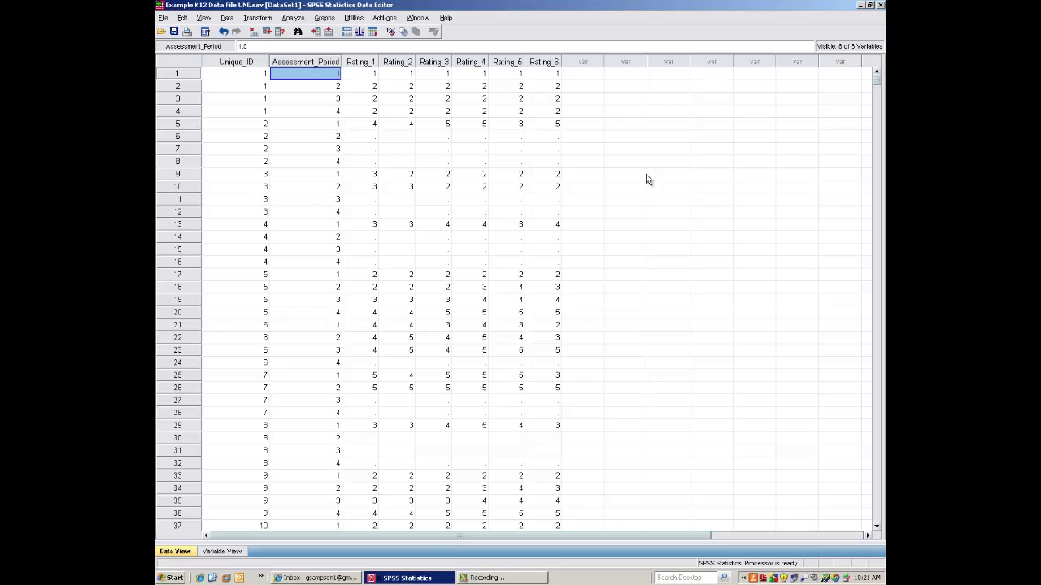
{"action": "key", "text": "Tab"}
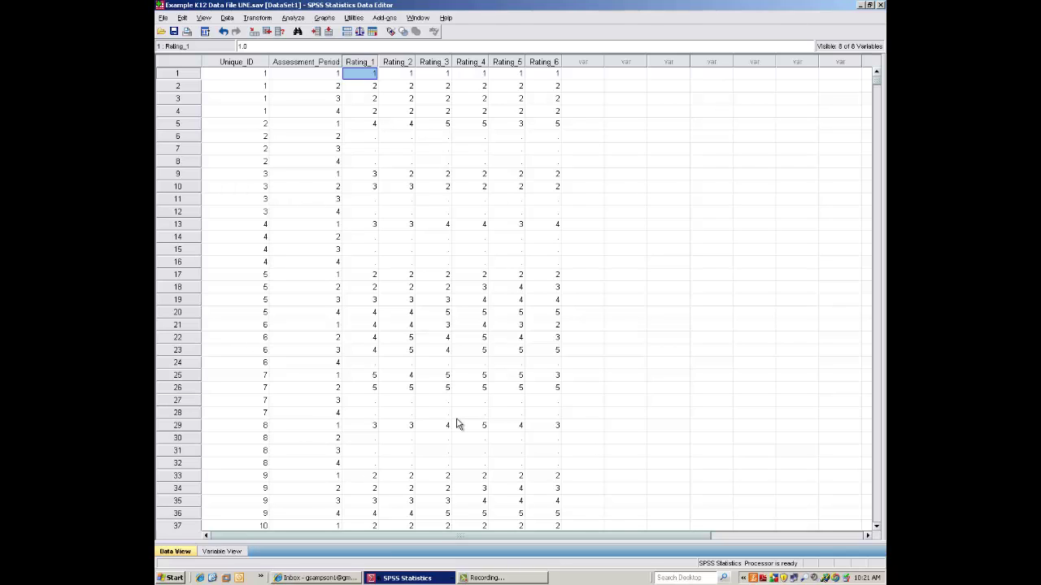
{"action": "left_click", "coordinate": [518, 579]}
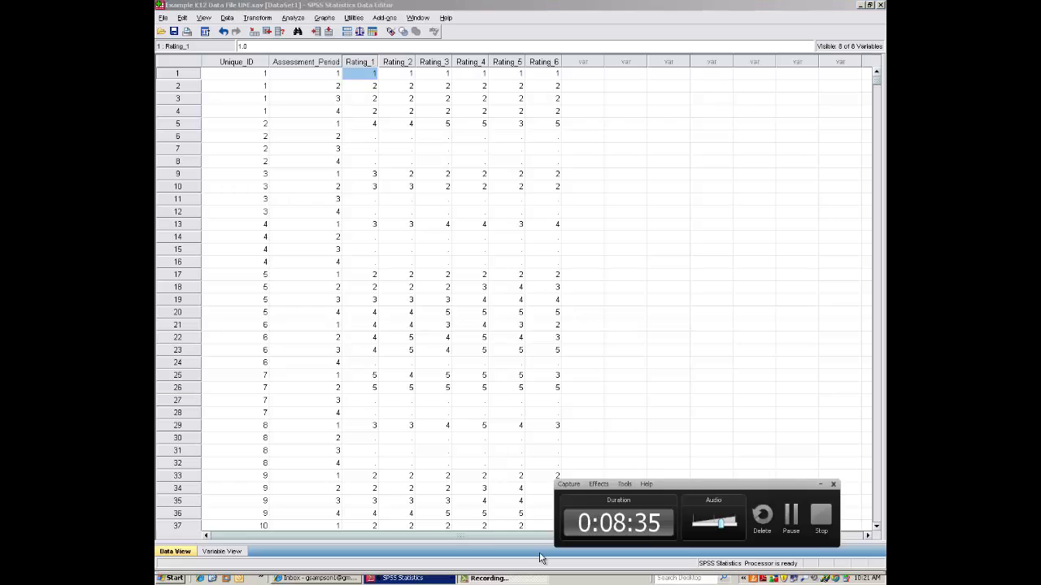